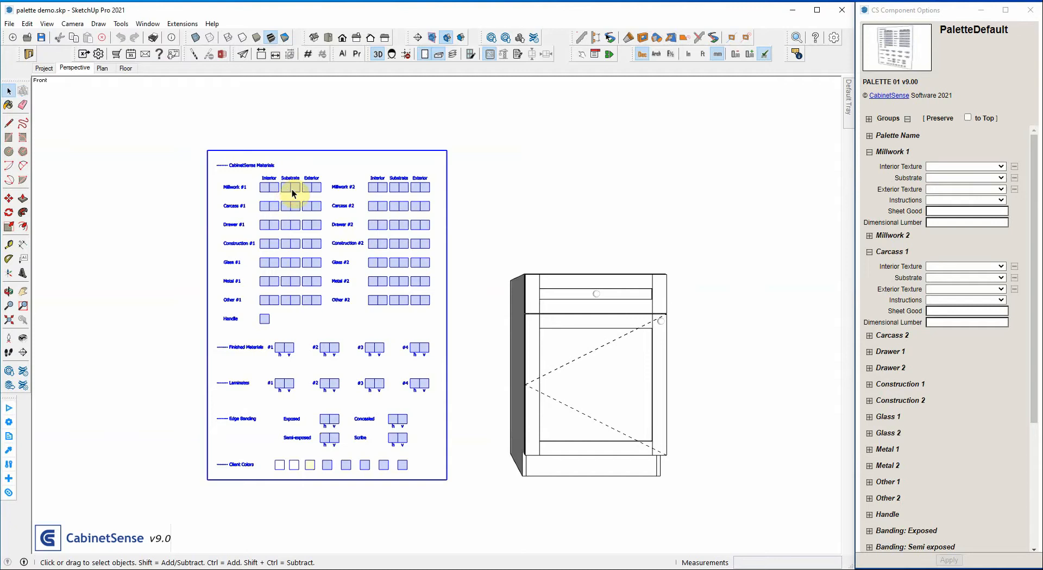
# Examine the default palette's millwork, carcass, finished material, laminate and edge banding swatches beside the base cabinet
pyautogui.scroll(4, 240, 174)
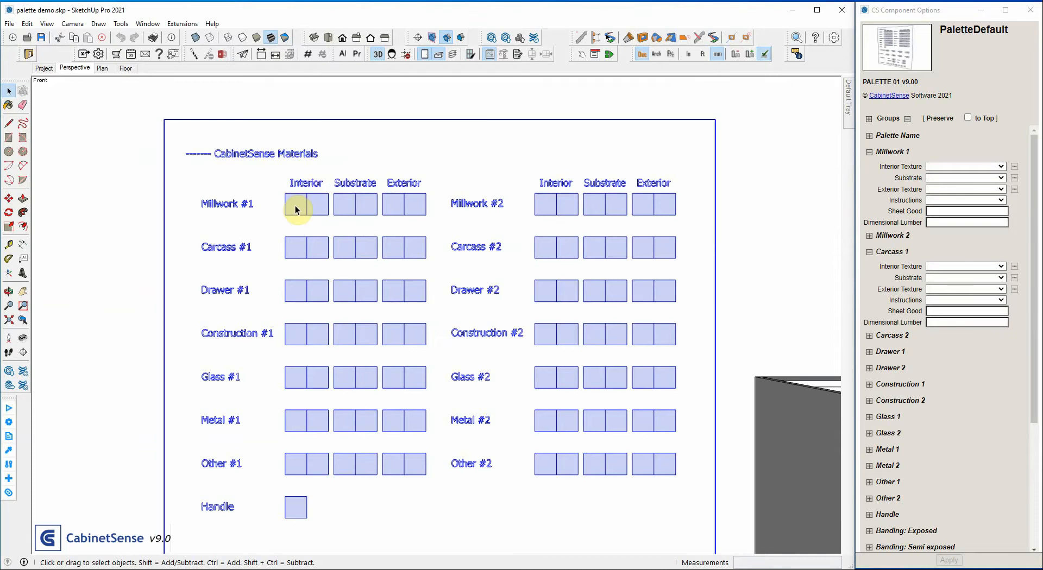
pyautogui.scroll(-5, 343, 206)
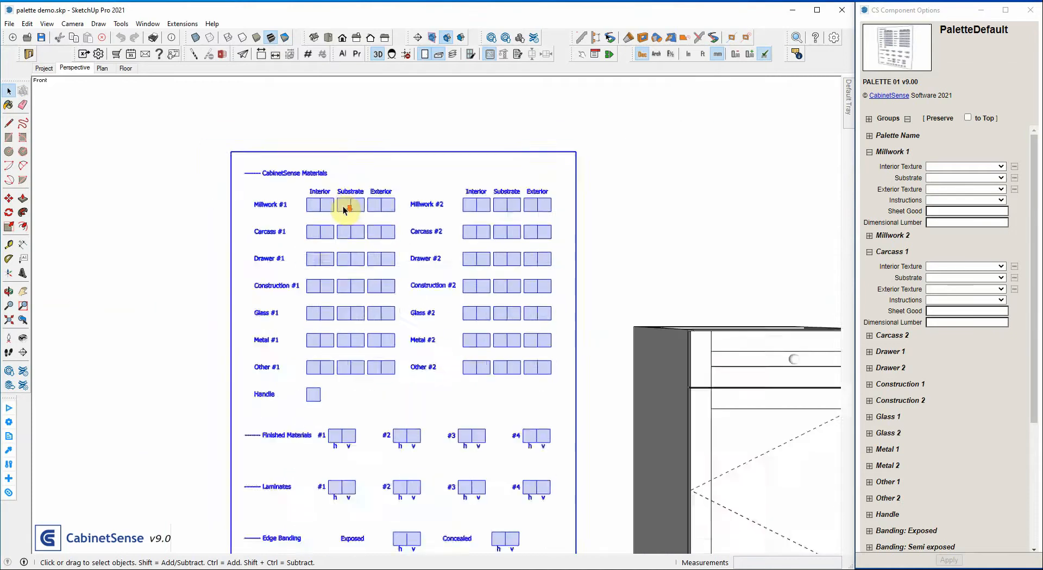
pyautogui.scroll(4, 344, 356)
pyautogui.scroll(2, 344, 353)
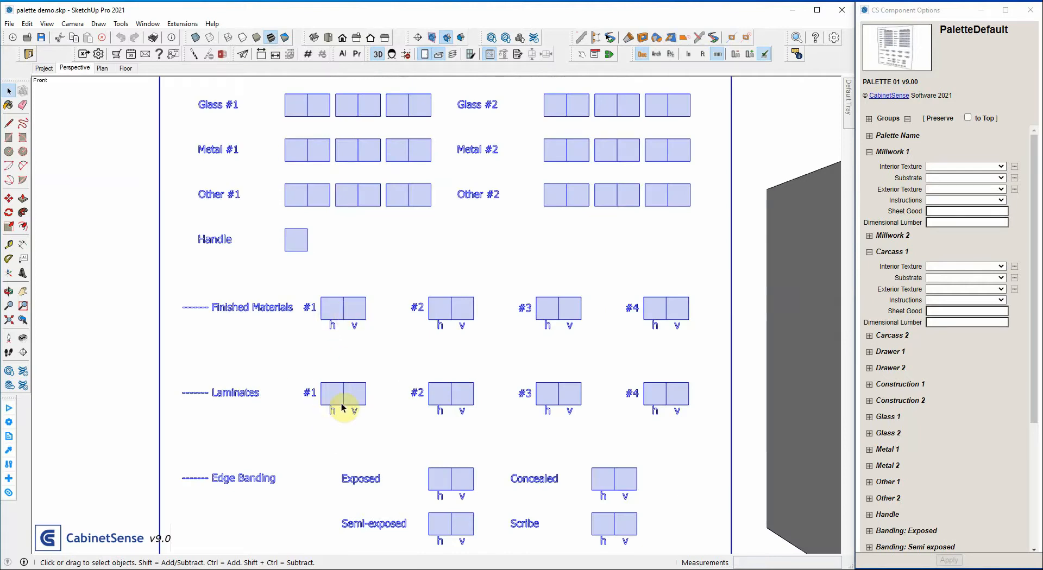
pyautogui.scroll(-2, 416, 454)
pyautogui.scroll(-2, 324, 316)
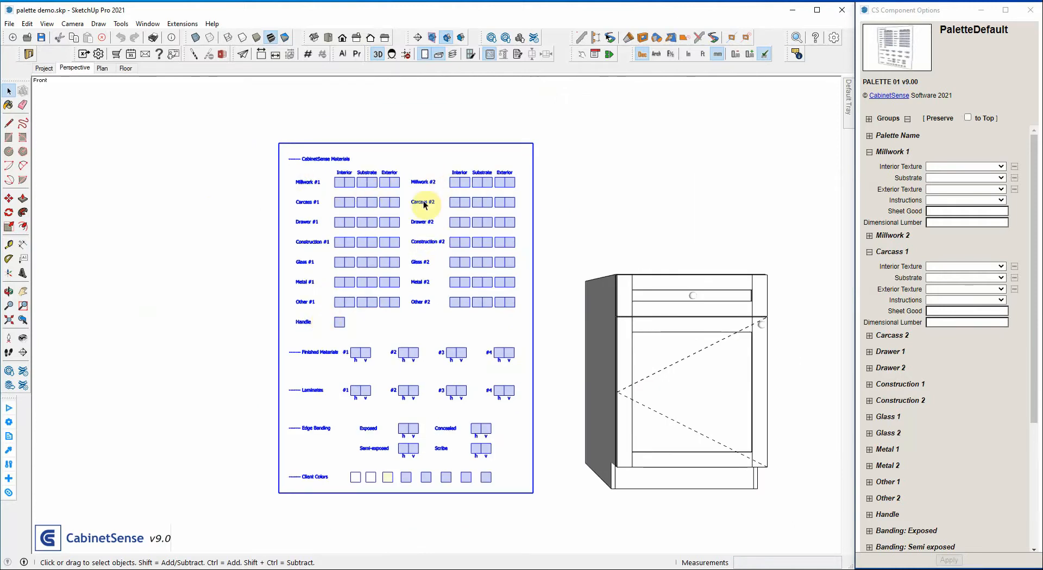
pyautogui.moveTo(665, 263)
pyautogui.mouseDown(button='middle')
pyautogui.moveTo(402, 233)
pyautogui.moveTo(340, 249)
pyautogui.moveTo(380, 396)
pyautogui.moveTo(562, 363)
pyautogui.moveTo(526, 272)
pyautogui.moveTo(478, 256)
pyautogui.moveTo(482, 273)
pyautogui.moveTo(500, 273)
pyautogui.mouseUp(button='middle')
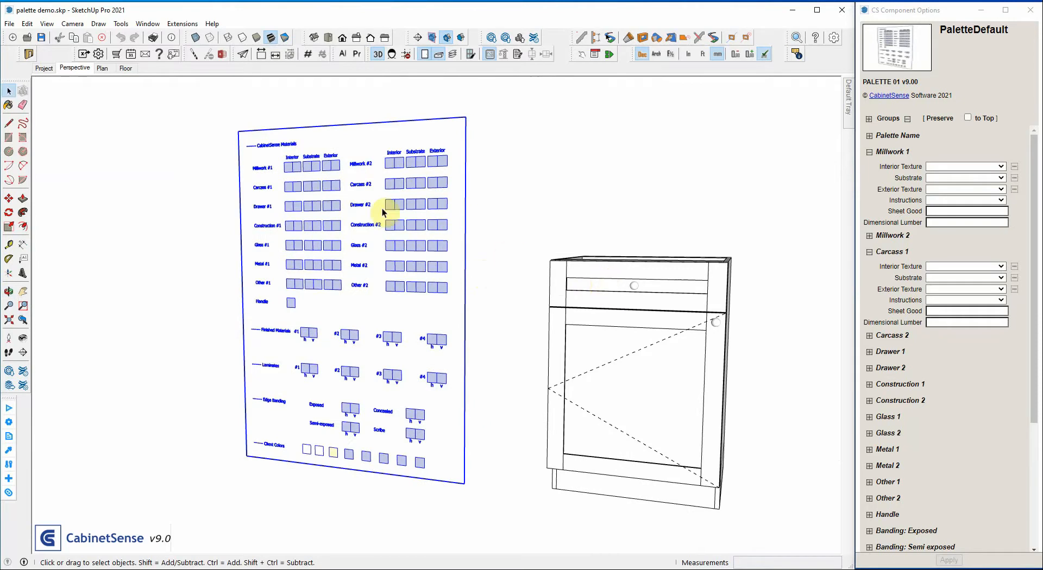
# Set the palette's Carcass 1 substrate to Maple and apply it to the model
pyautogui.click(313, 187)
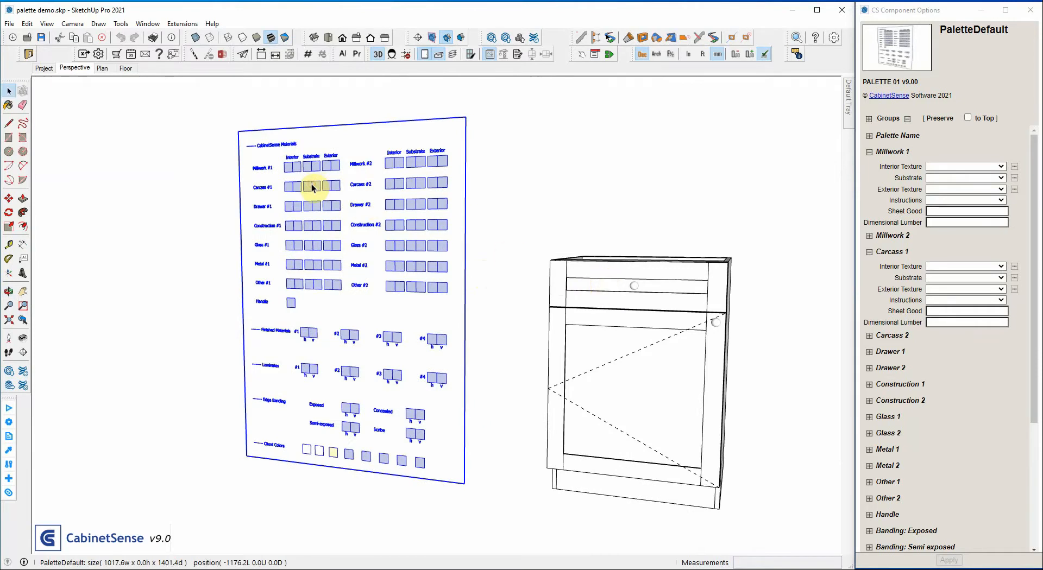
pyautogui.click(943, 267)
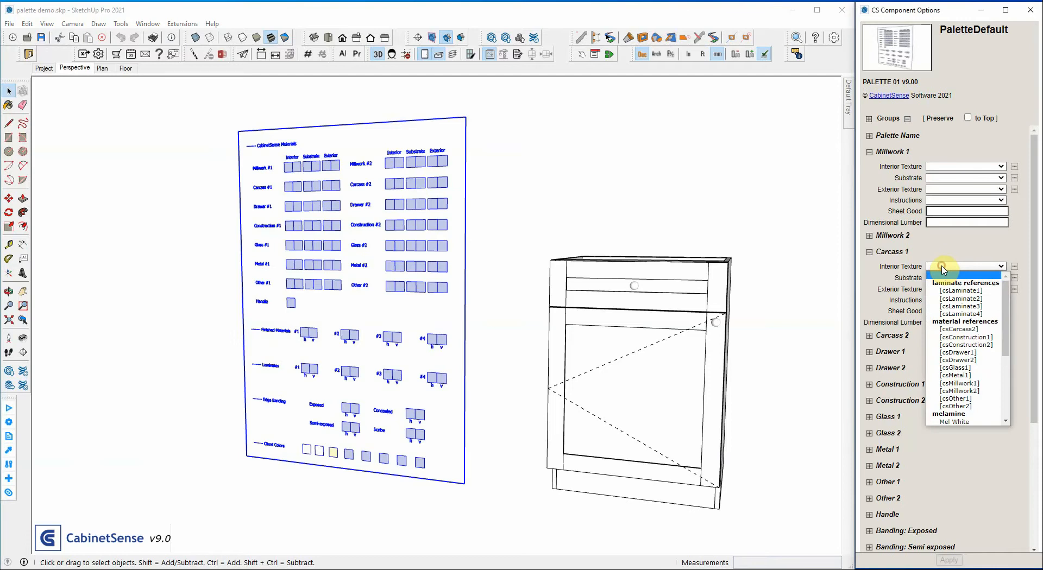
pyautogui.click(943, 267)
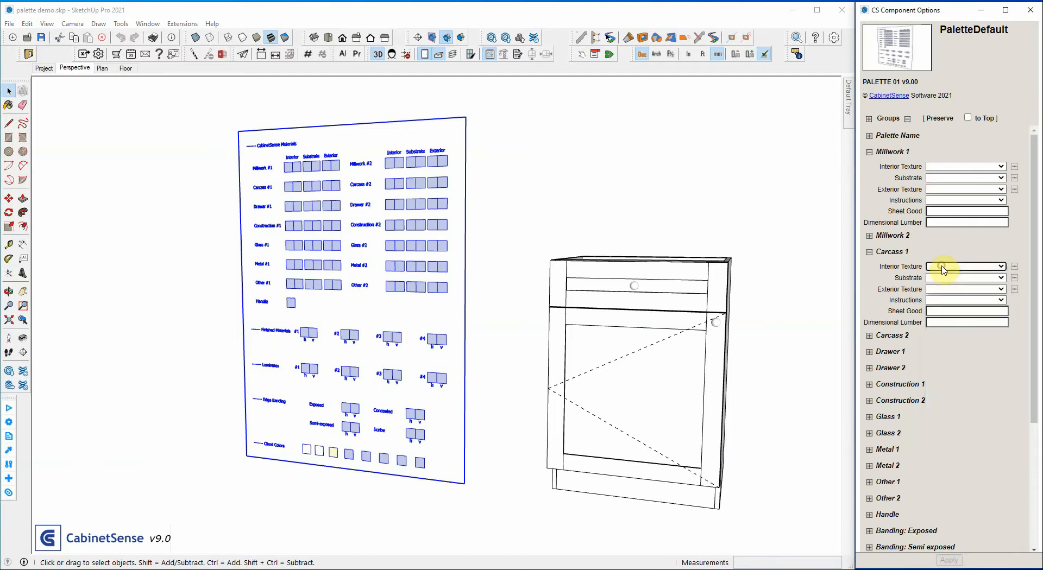
pyautogui.click(939, 289)
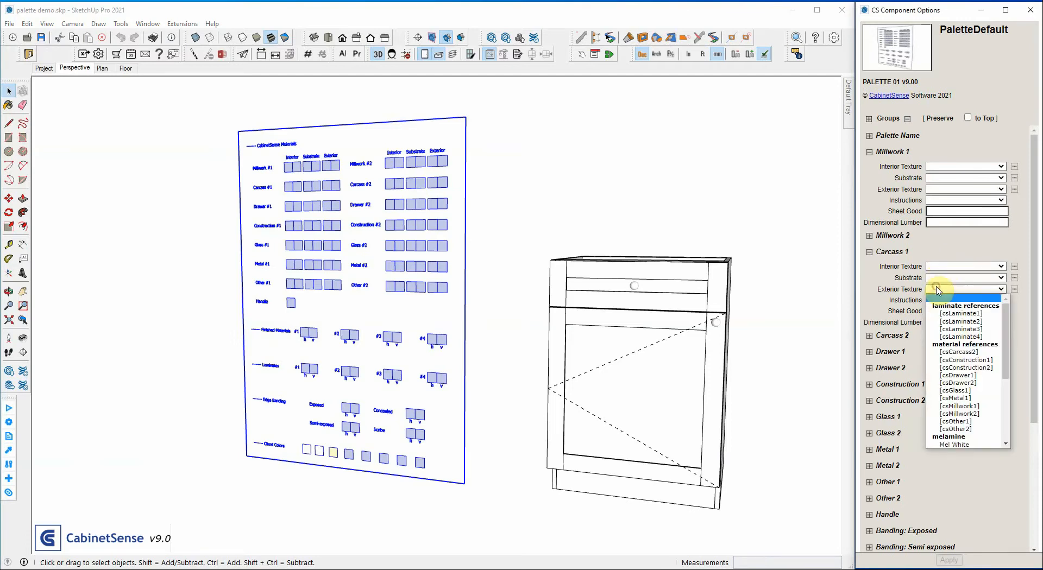
pyautogui.click(940, 279)
pyautogui.click(940, 278)
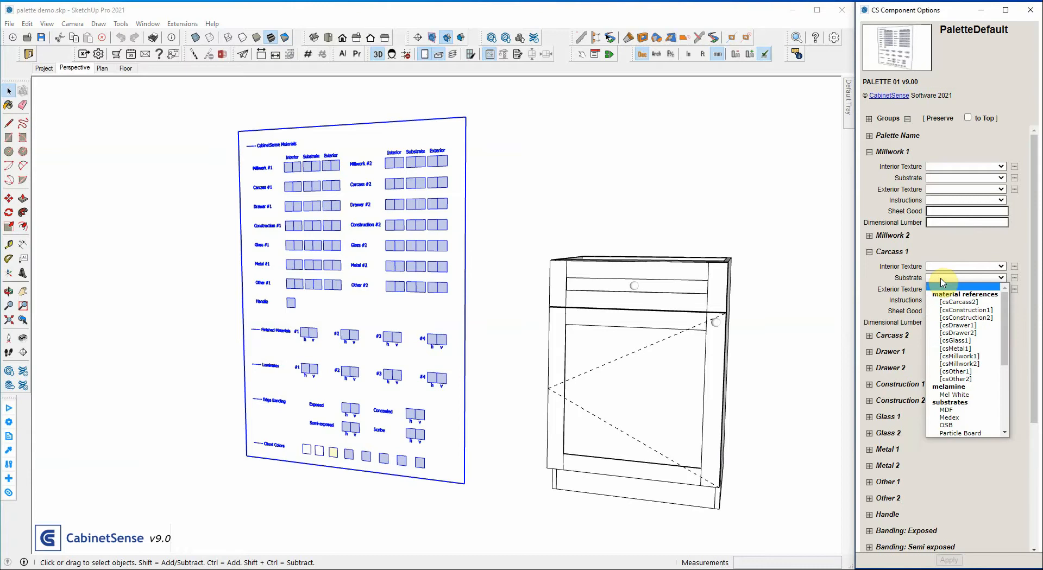
pyautogui.scroll(-5, 944, 348)
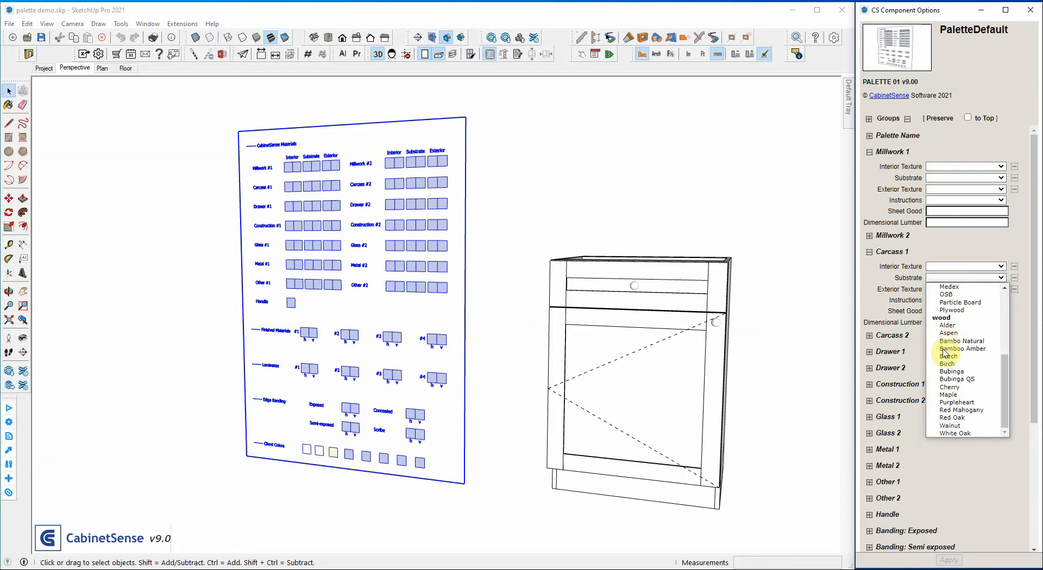
pyautogui.click(946, 395)
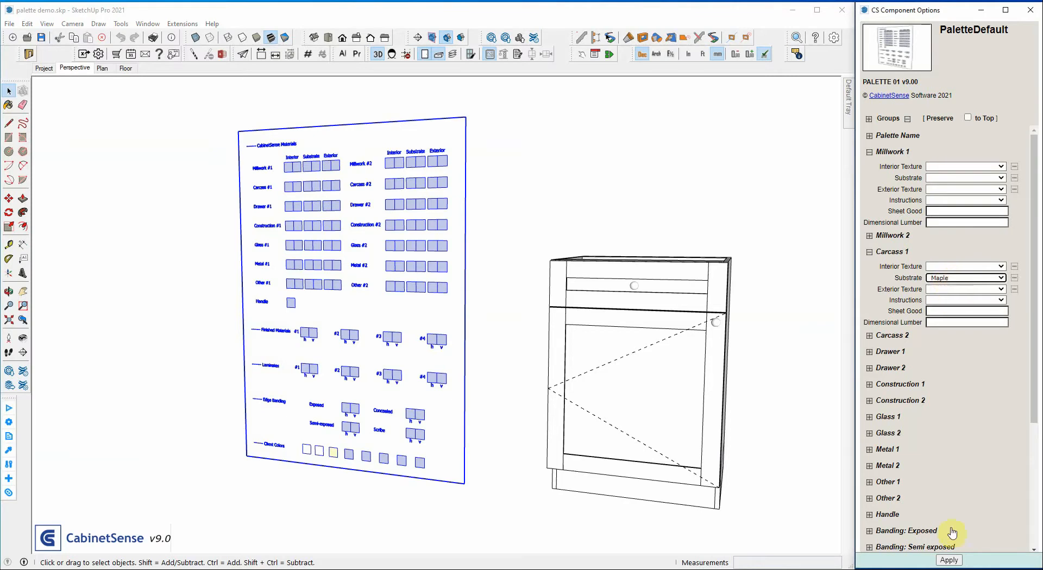
pyautogui.click(949, 560)
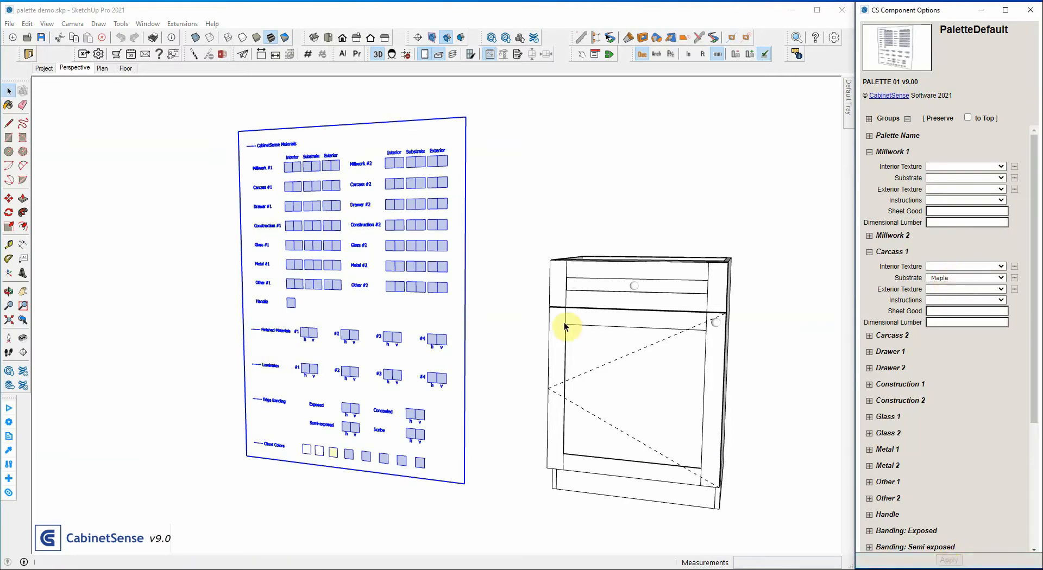
# Load Natural Bamboo.jpg as the Millwork 1 substrate with horizontal grain direction and apply it
pyautogui.moveTo(721, 272); pyautogui.dragTo(436, 235, button='middle')
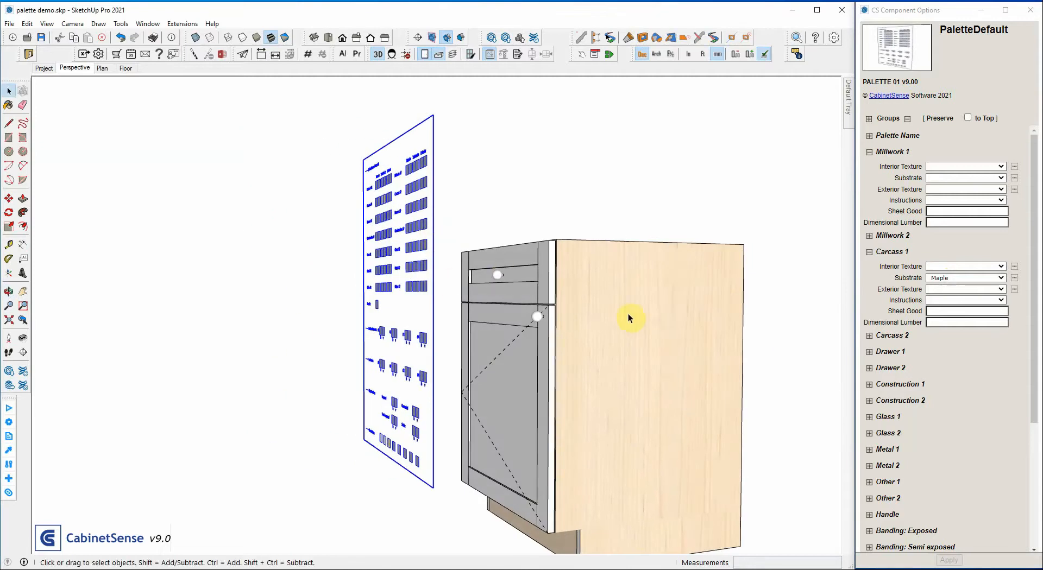
pyautogui.scroll(-3, 599, 297)
pyautogui.moveTo(576, 261); pyautogui.dragTo(778, 280, button='middle')
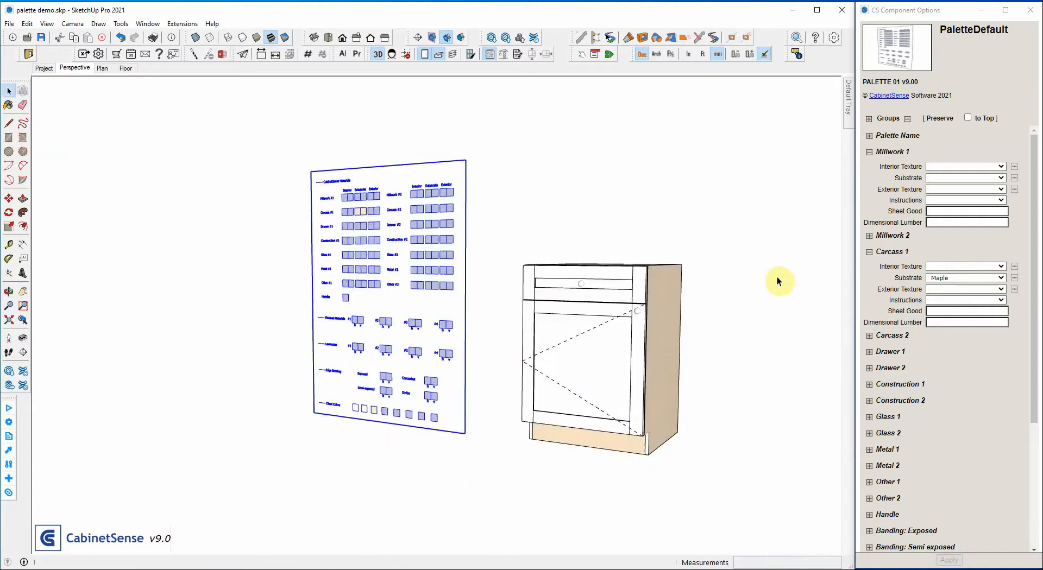
pyautogui.click(952, 278)
pyautogui.scroll(6, 952, 429)
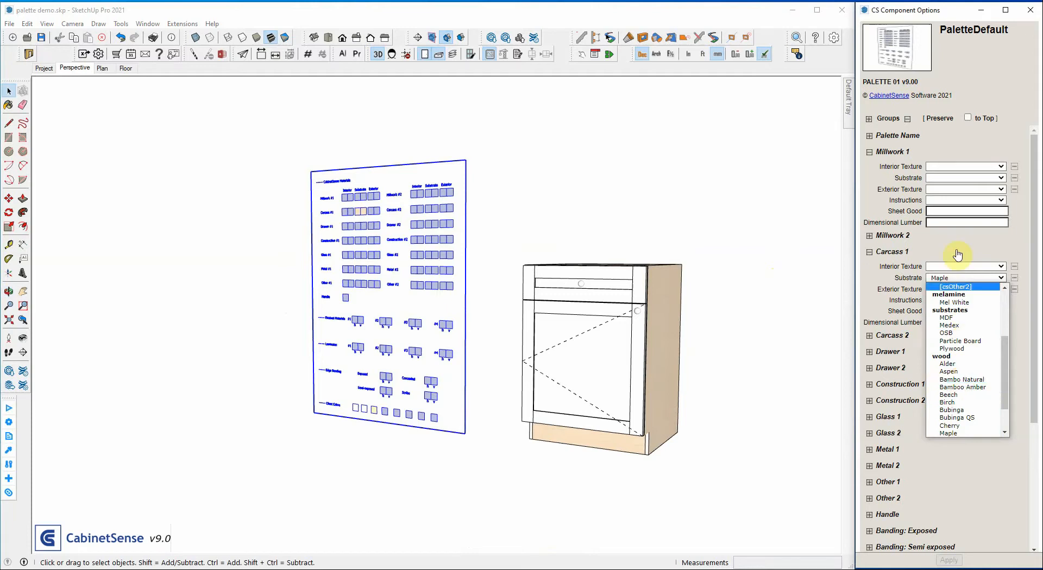
pyautogui.click(1014, 178)
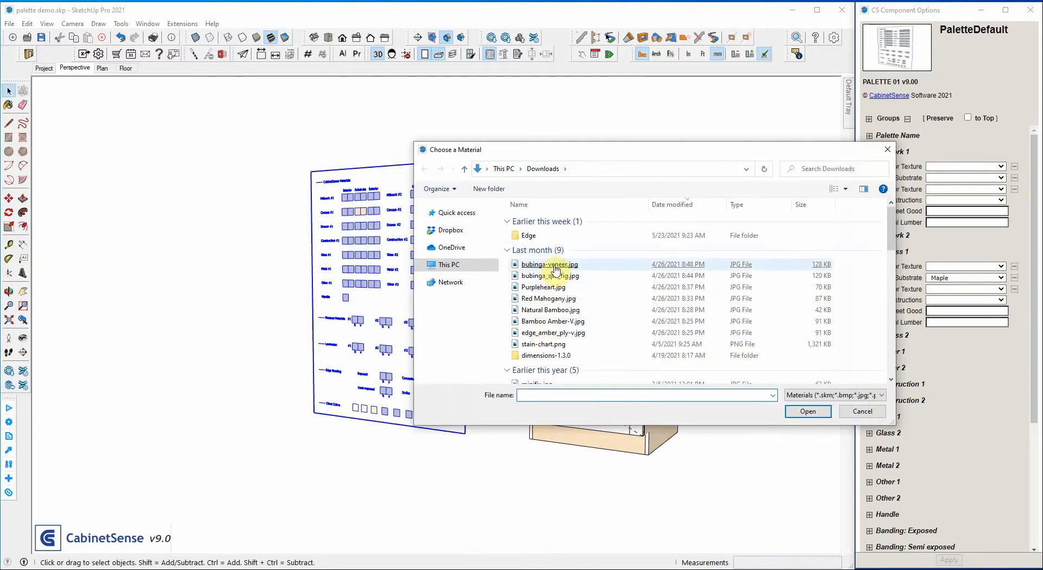
pyautogui.click(532, 312)
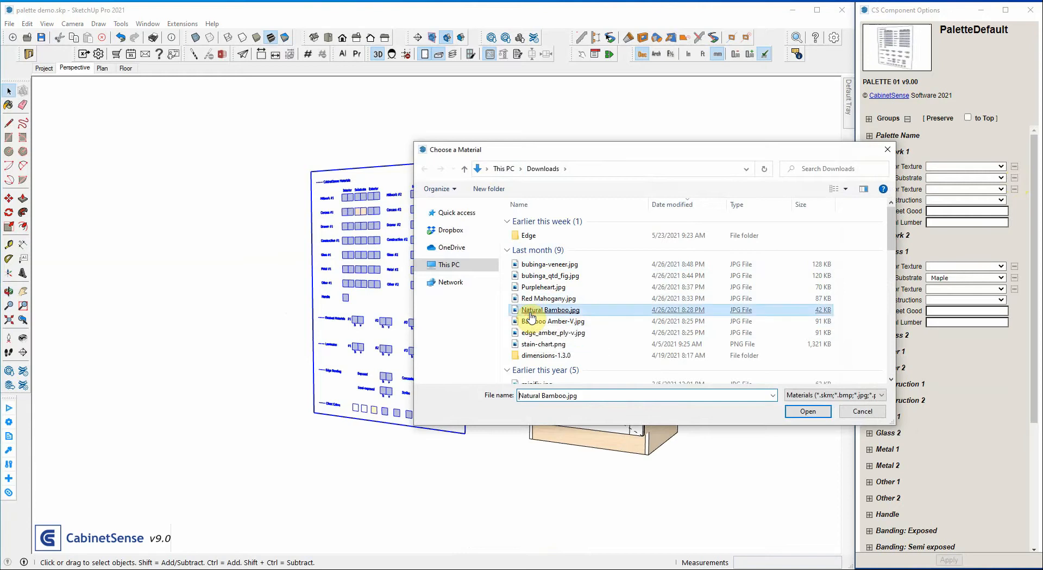
pyautogui.doubleClick(531, 316)
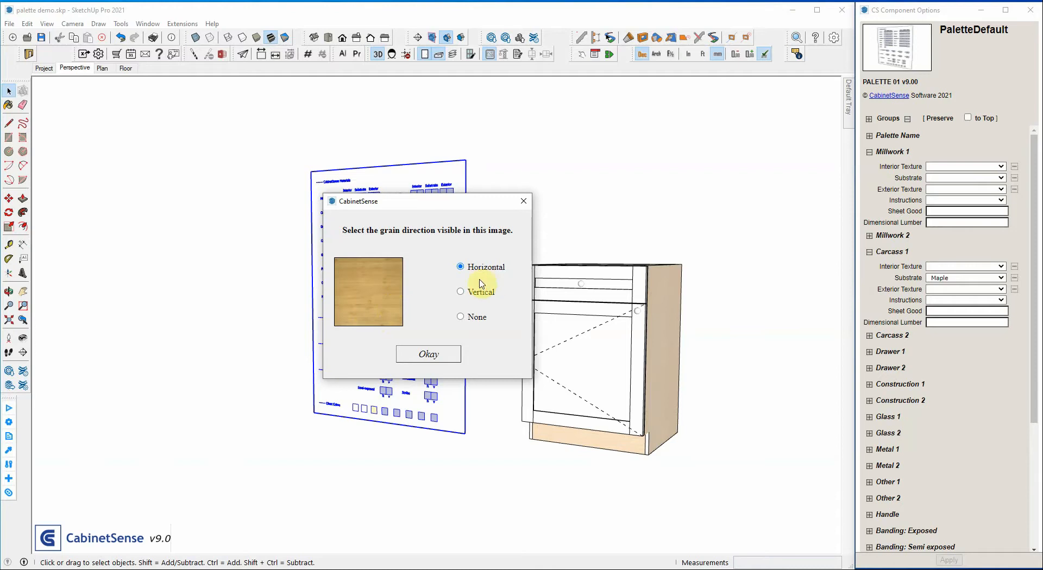
pyautogui.click(410, 366)
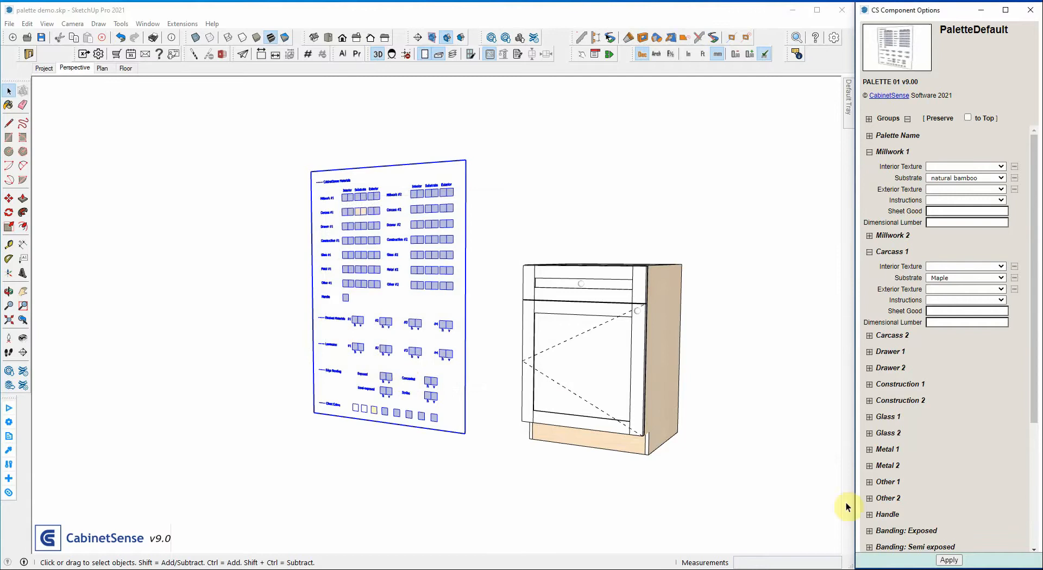
pyautogui.click(949, 560)
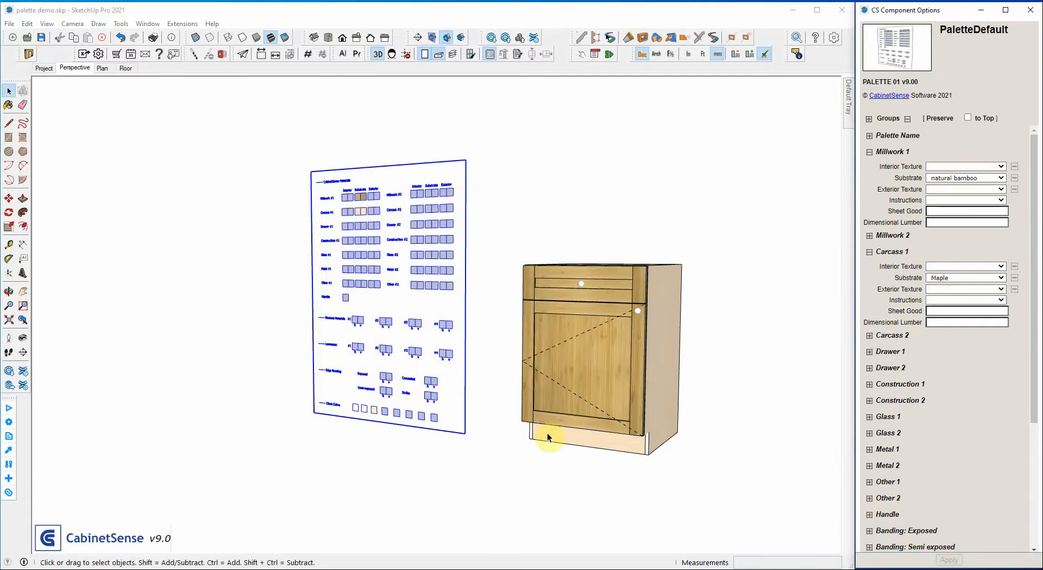
# Examine the cabinet's door and drawer grain and compare the Millwork 1 and Carcass 1 substrate swatches on the palette
pyautogui.scroll(3, 624, 334)
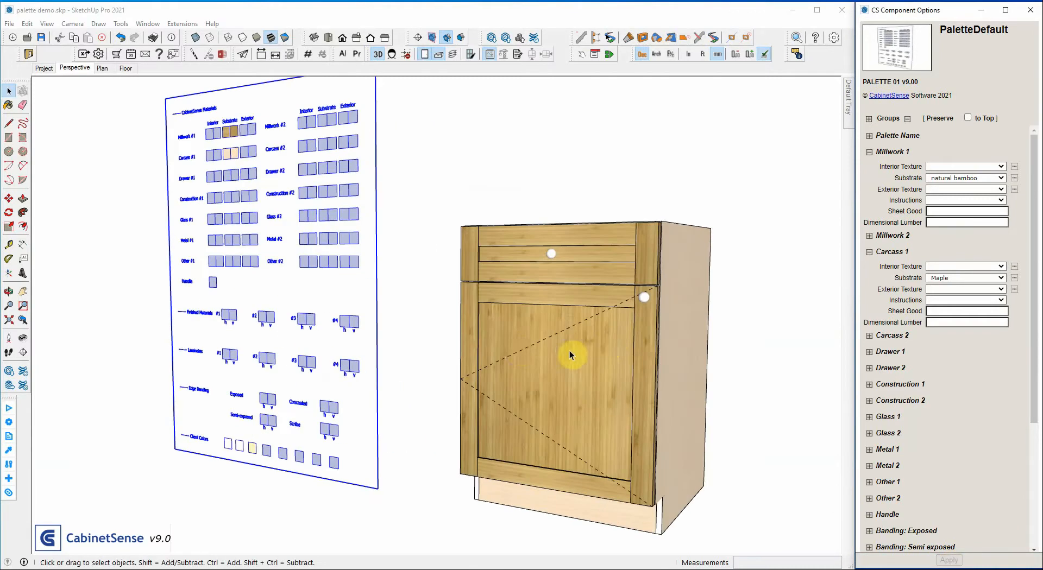
pyautogui.moveTo(458, 340)
pyautogui.mouseDown(button='middle')
pyautogui.moveTo(464, 329)
pyautogui.moveTo(573, 337)
pyautogui.mouseUp(button='middle')
pyautogui.scroll(-2, 574, 336)
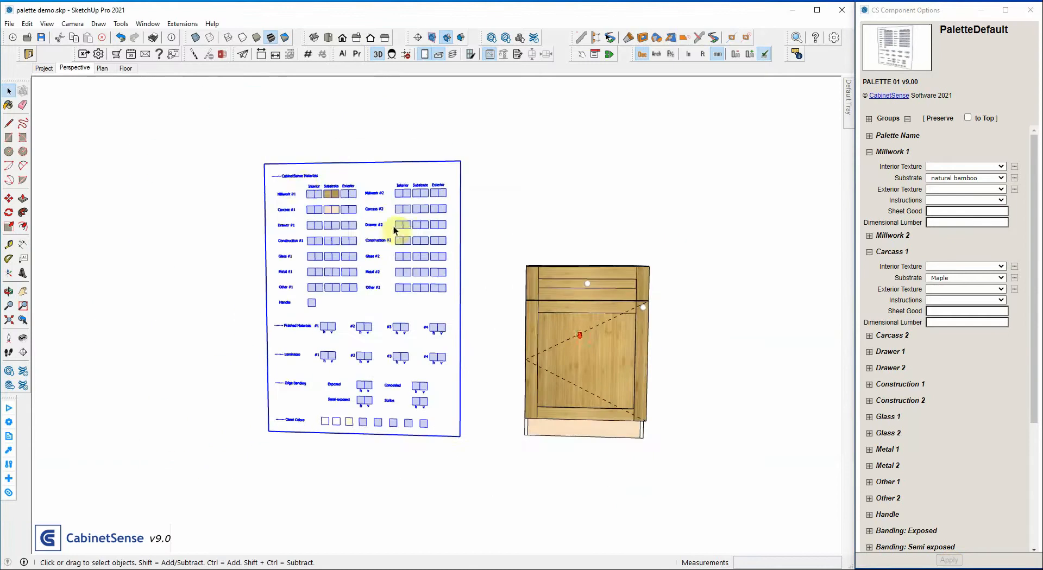
pyautogui.scroll(5, 307, 193)
pyautogui.moveTo(348, 230); pyautogui.dragTo(386, 216, button='middle')
pyautogui.scroll(3, 385, 216)
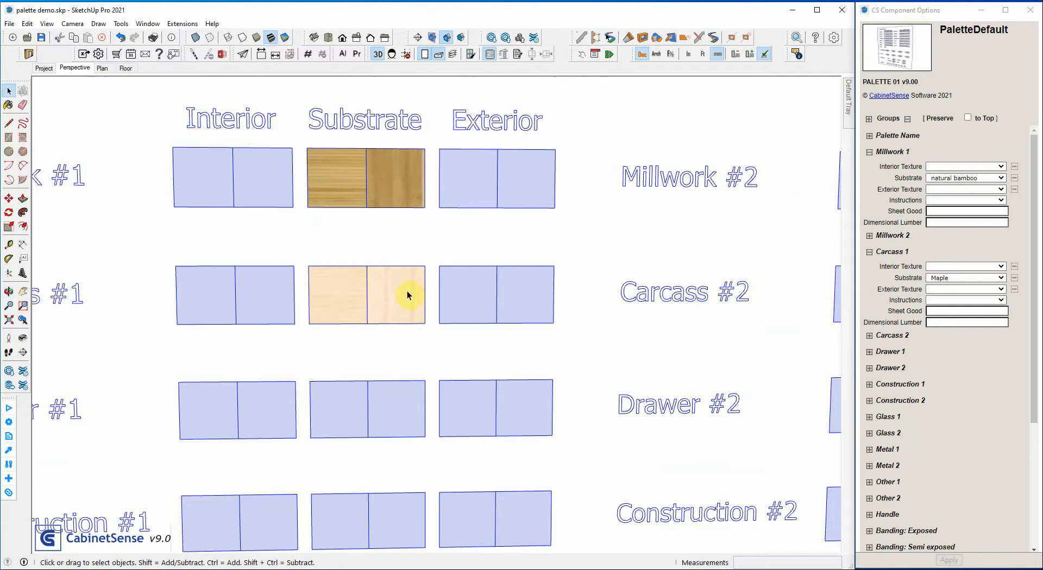
pyautogui.scroll(-6, 349, 272)
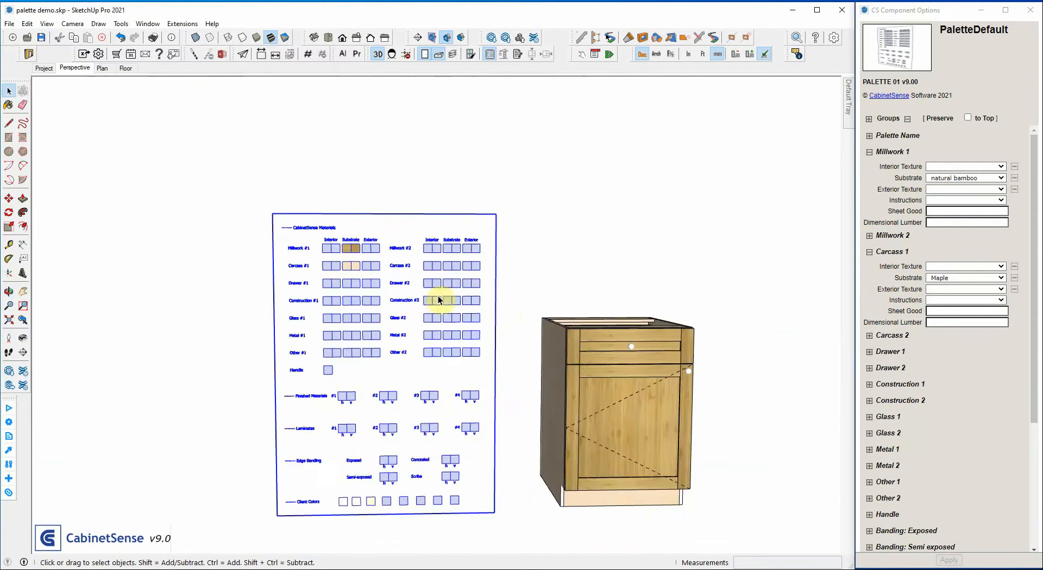
pyautogui.moveTo(439, 299); pyautogui.dragTo(451, 271, button='middle')
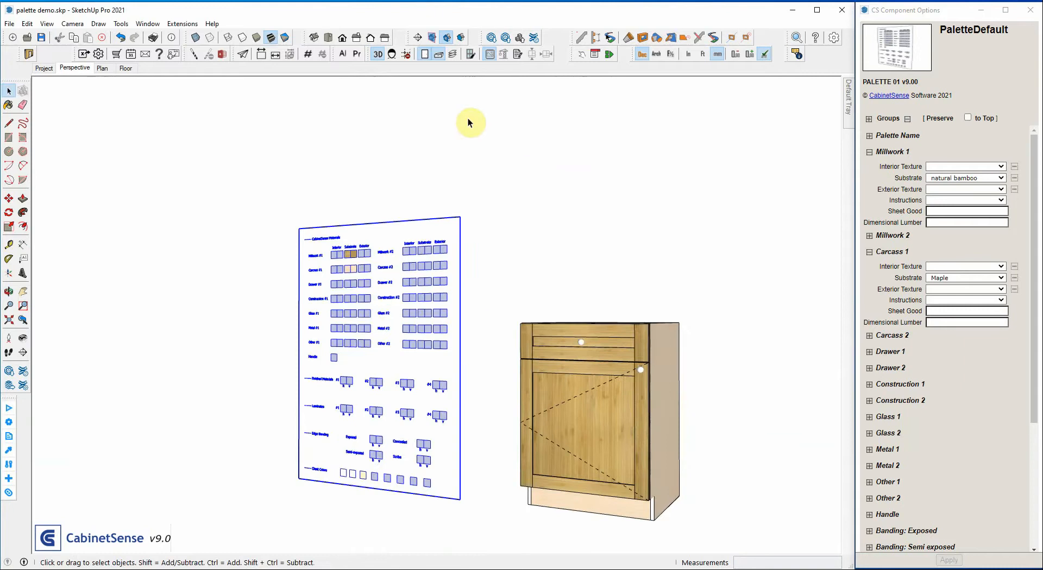
# Open the base cabinet's door and pull out its drawer
pyautogui.scroll(-2, 470, 123)
pyautogui.click(596, 380)
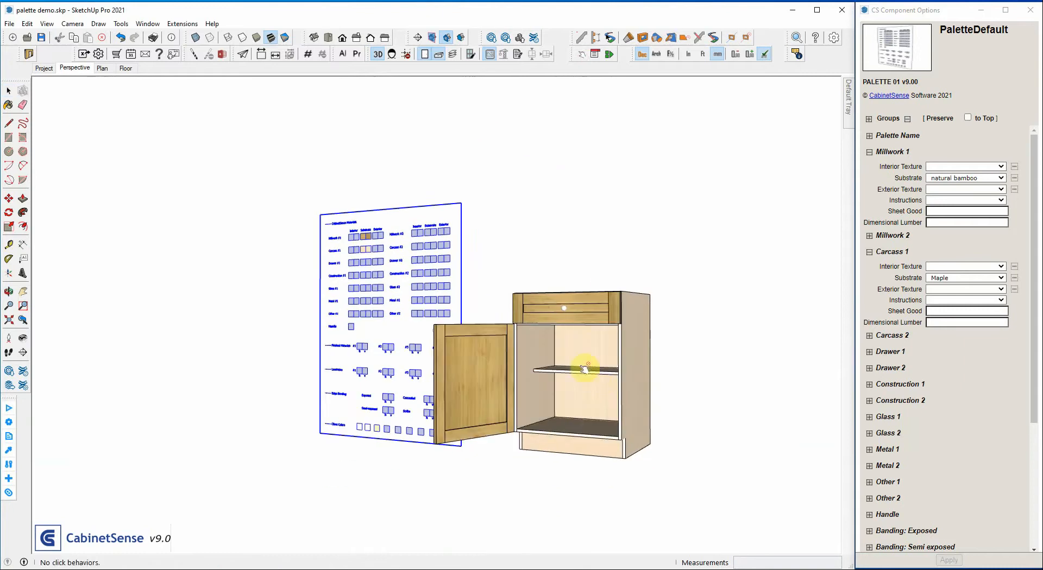
pyautogui.click(598, 301)
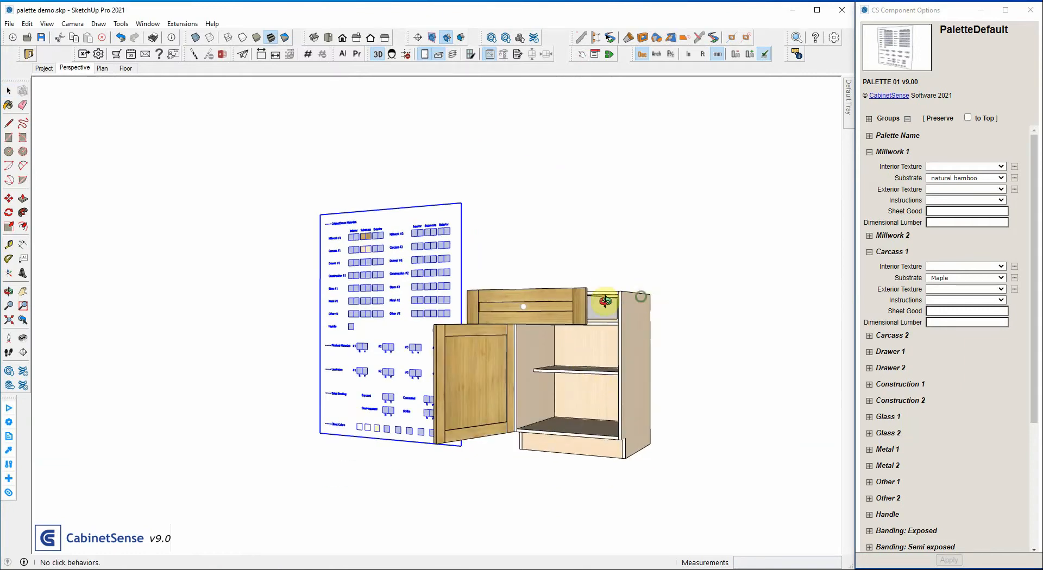
# Set the grain direction of the cabinet's right end panel to Depth (Y) and apply it
pyautogui.moveTo(604, 300); pyautogui.dragTo(523, 333, button='middle')
pyautogui.press('space')
pyautogui.click(628, 365)
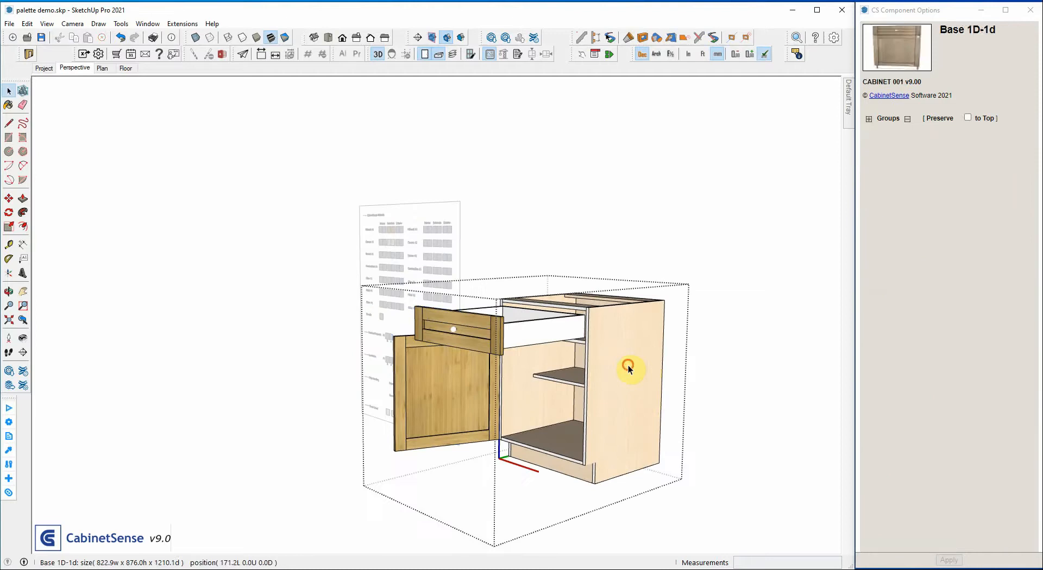
pyautogui.click(628, 365)
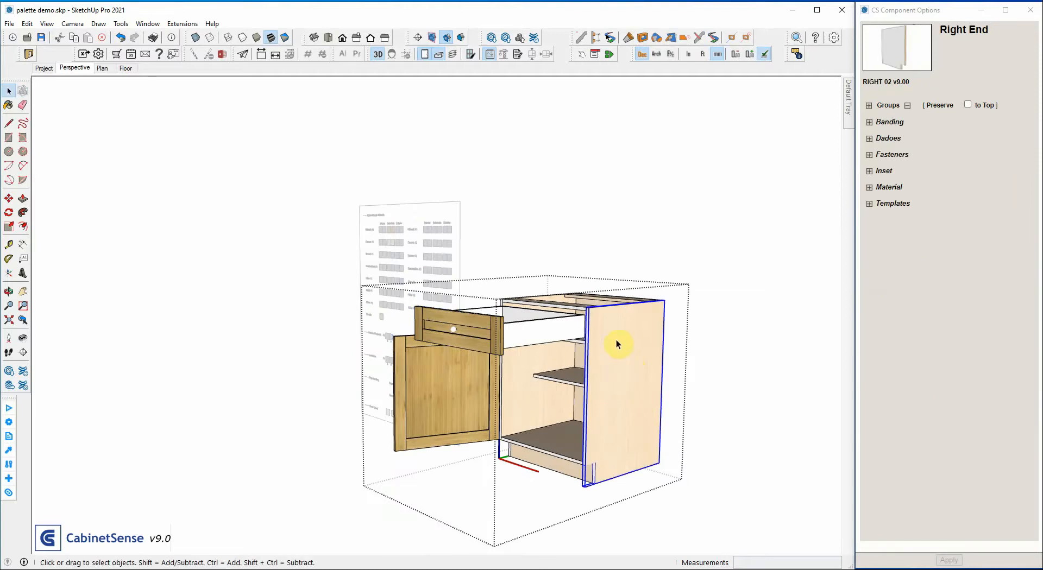
pyautogui.click(890, 188)
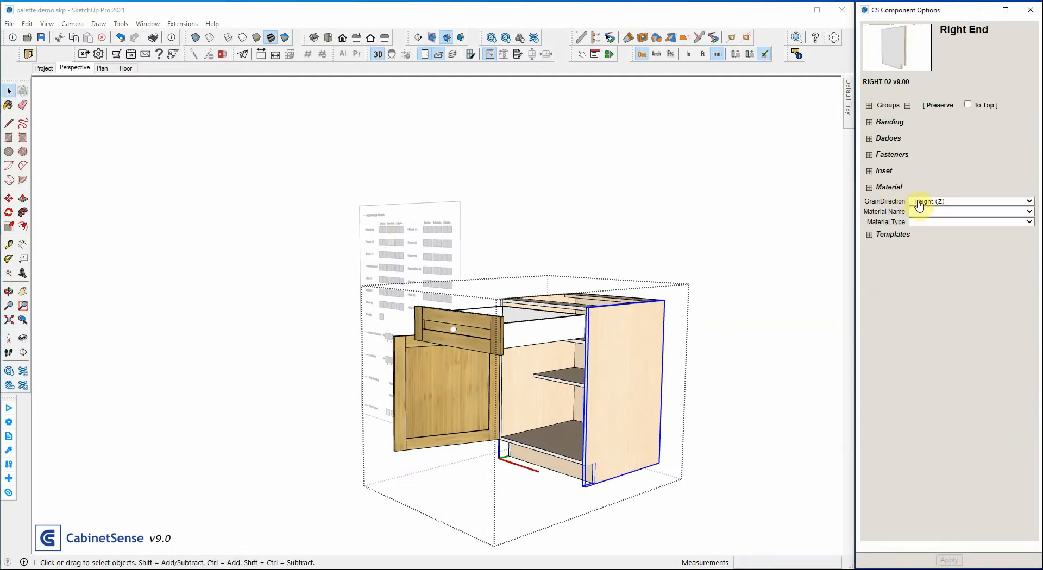
pyautogui.click(918, 203)
pyautogui.click(923, 210)
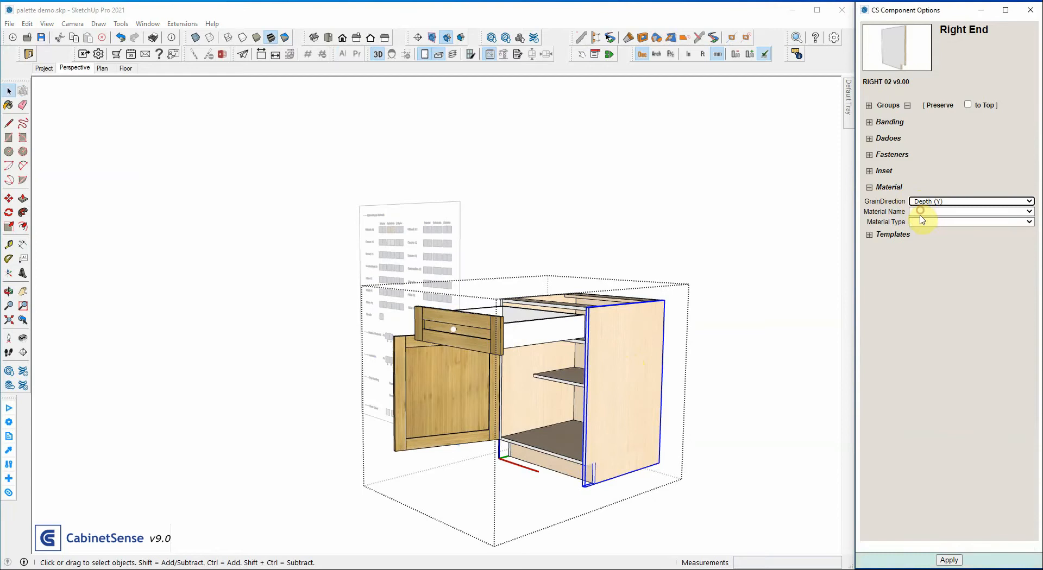
pyautogui.click(949, 561)
# Inspect the right end panel's grain, leave the cabinet's editing context and view the open drawer box up close
pyautogui.scroll(3, 664, 422)
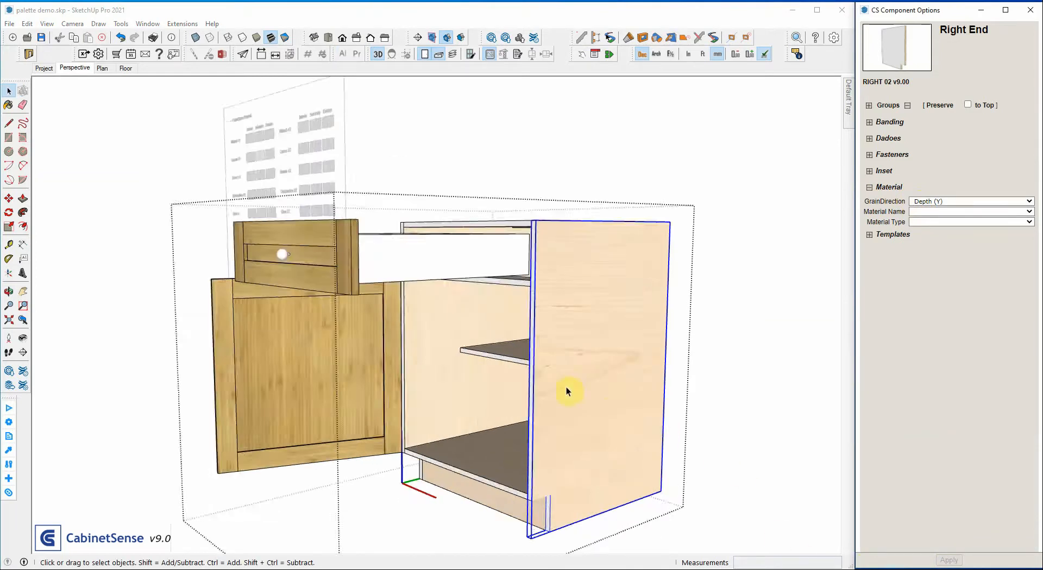
pyautogui.moveTo(566, 386); pyautogui.dragTo(655, 407, button='middle')
pyautogui.scroll(-3, 655, 407)
pyautogui.scroll(1, 579, 281)
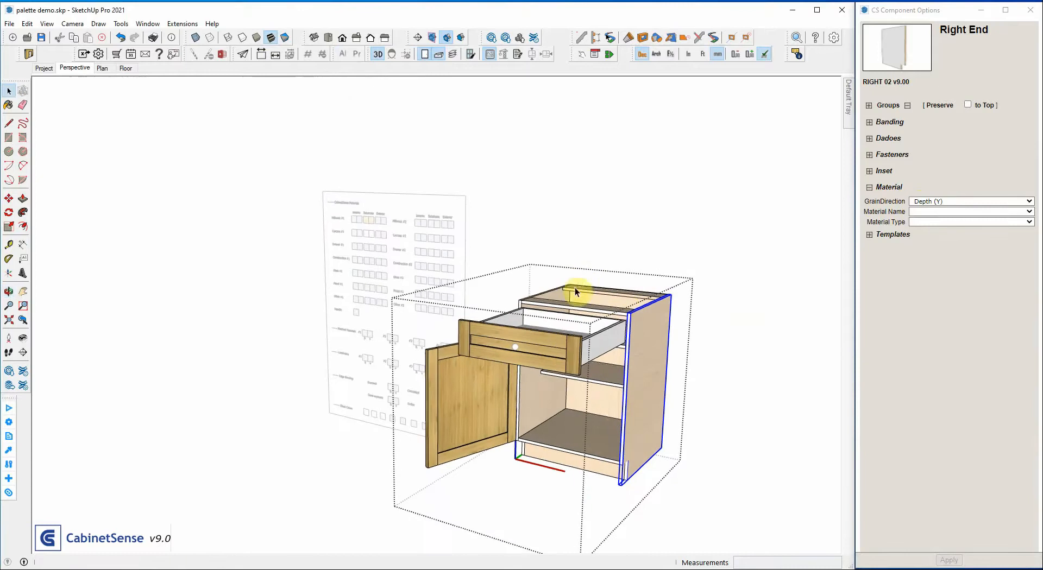
pyautogui.click(661, 239)
pyautogui.scroll(6, 610, 318)
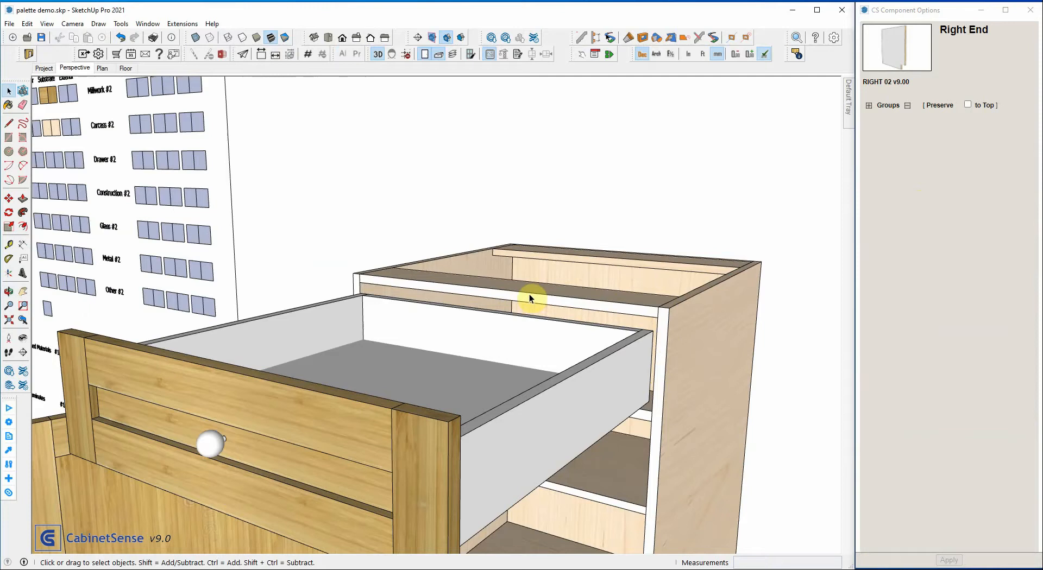
# Open the cabinet's front top rail for editing, examine its edge banding settings, and leave the cabinet's editing context
pyautogui.doubleClick(621, 306)
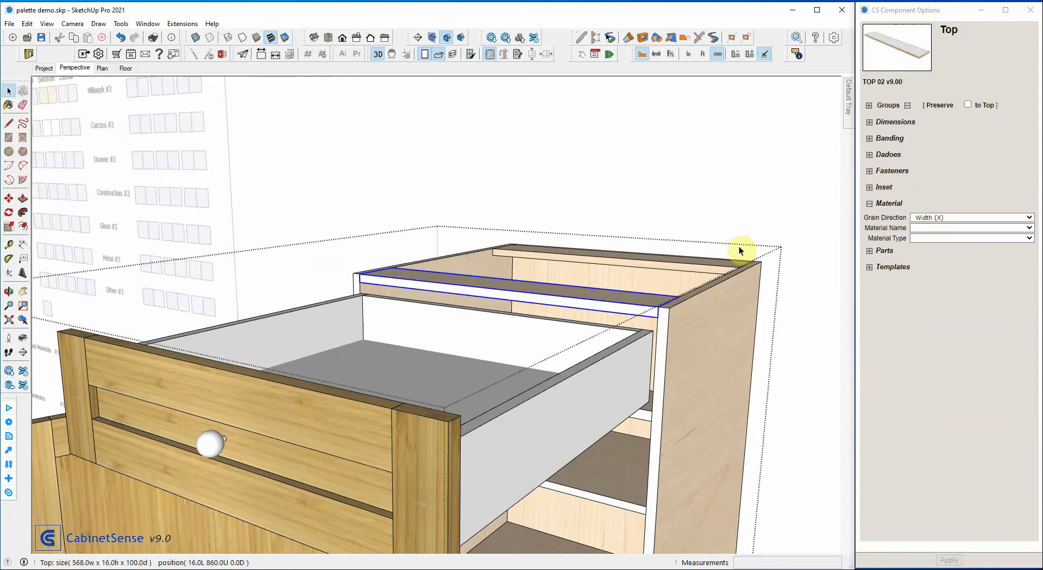
pyautogui.click(875, 137)
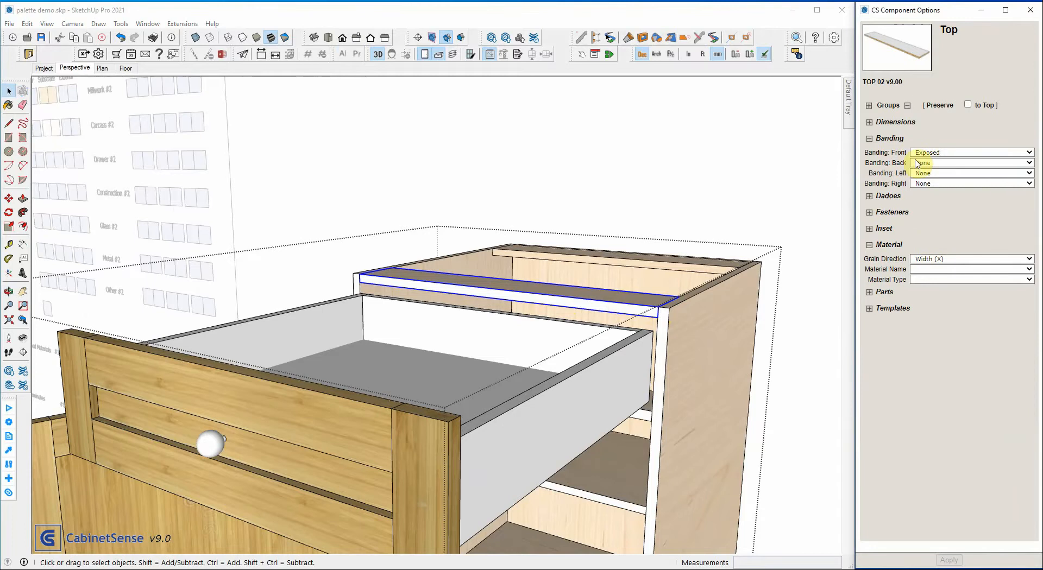
pyautogui.moveTo(884, 154)
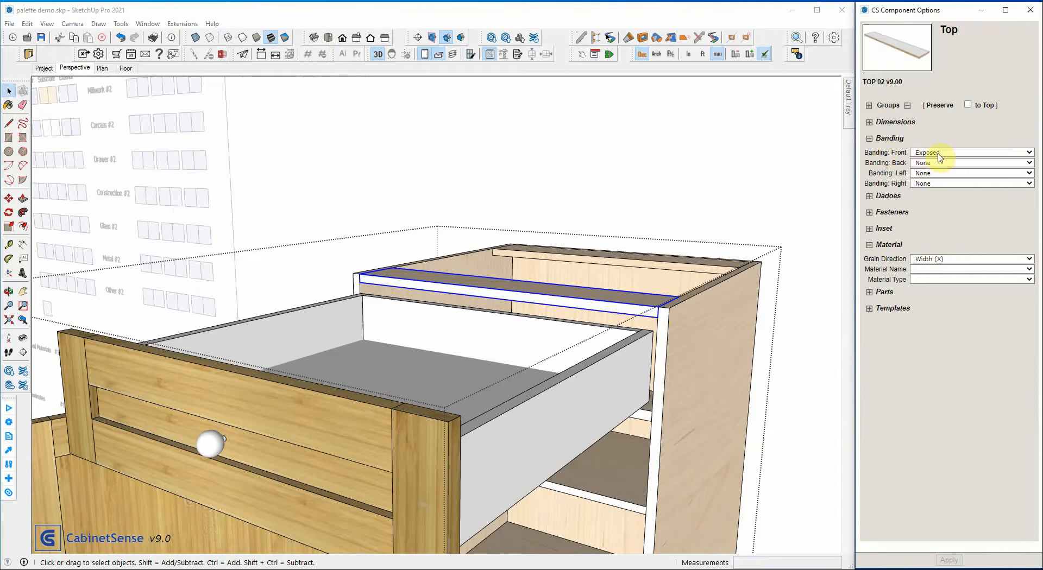
pyautogui.click(451, 167)
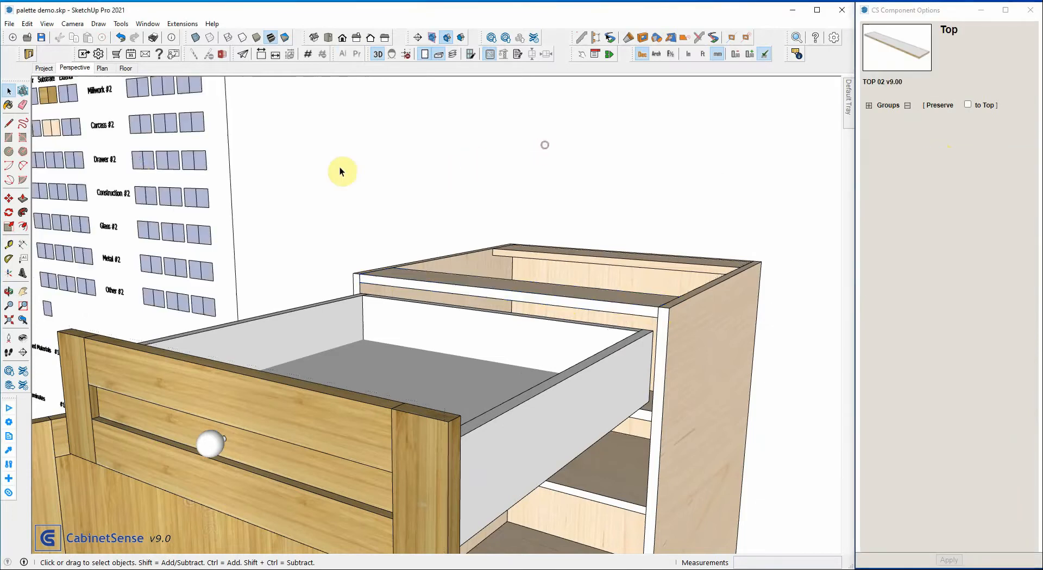
# Set the palette's exposed banding material to reference [csMillwork1] and apply it
pyautogui.click(137, 160)
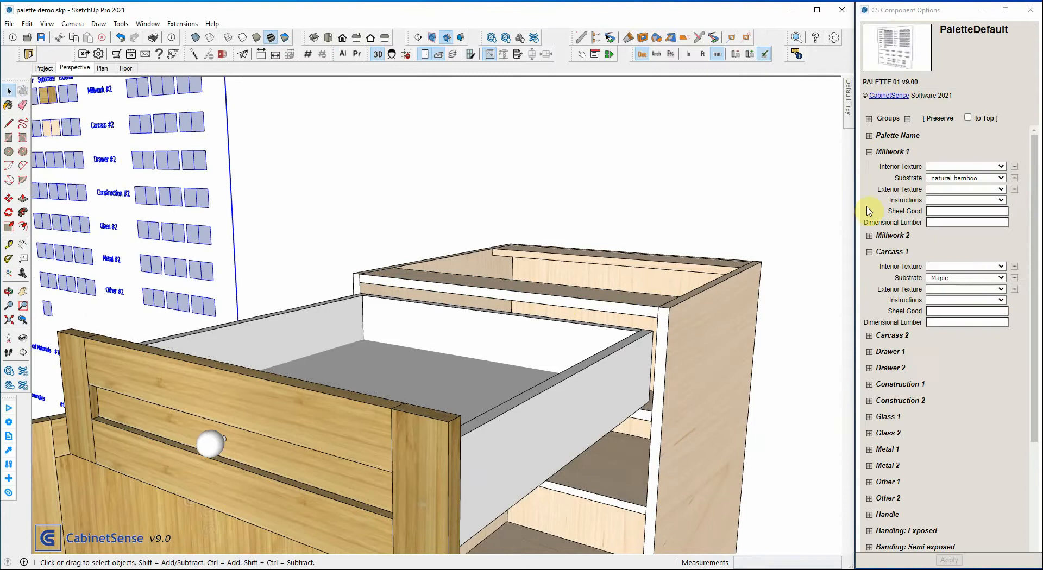
pyautogui.scroll(-3, 923, 260)
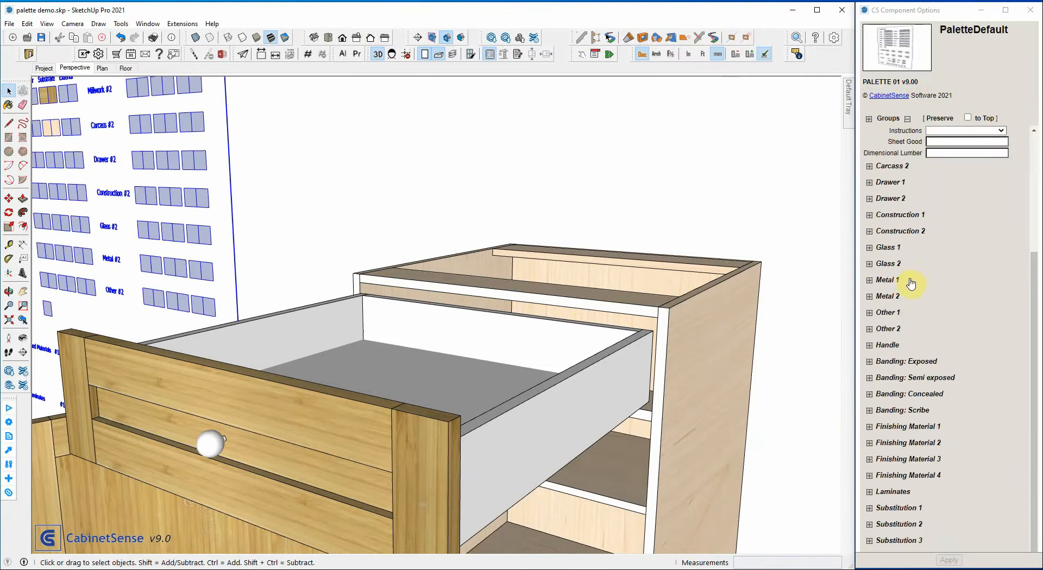
pyautogui.click(897, 363)
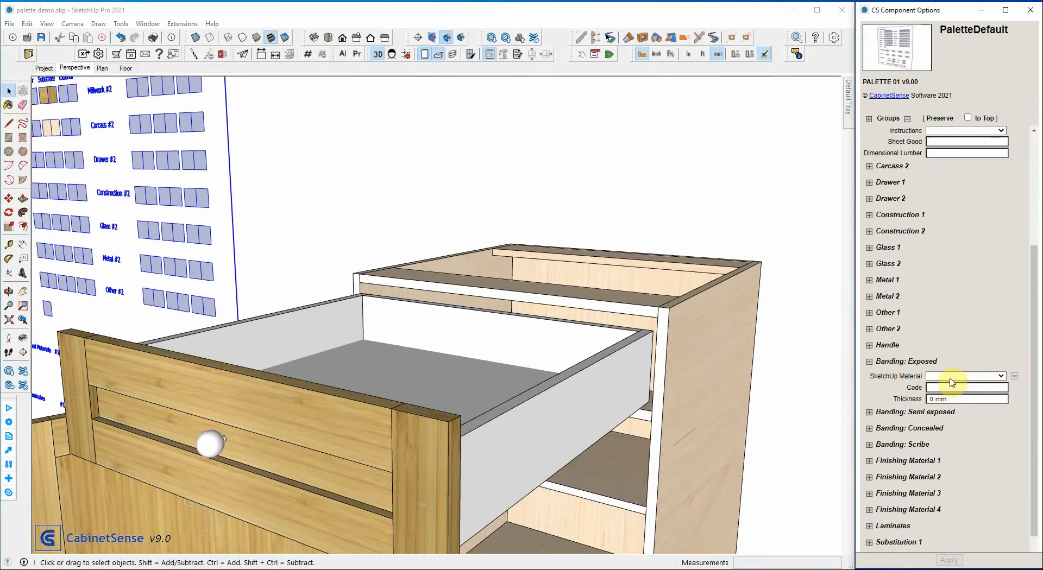
pyautogui.click(955, 377)
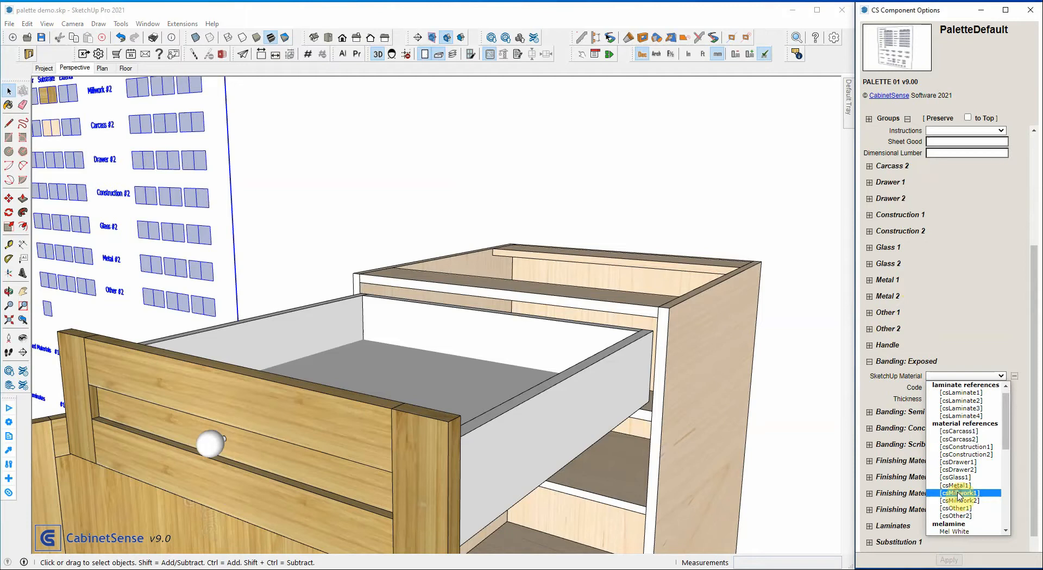
pyautogui.click(959, 493)
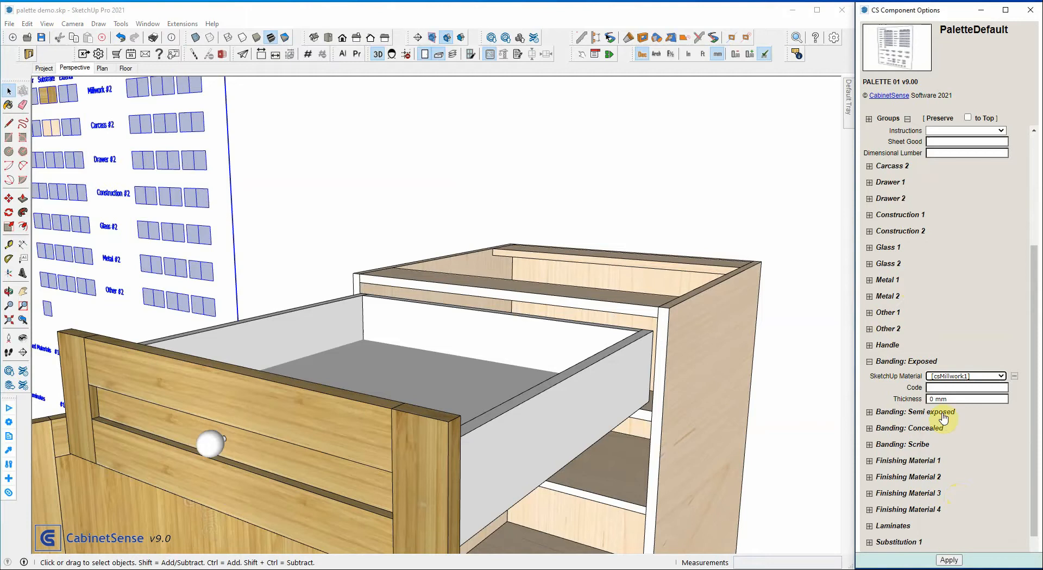
pyautogui.scroll(5, 958, 267)
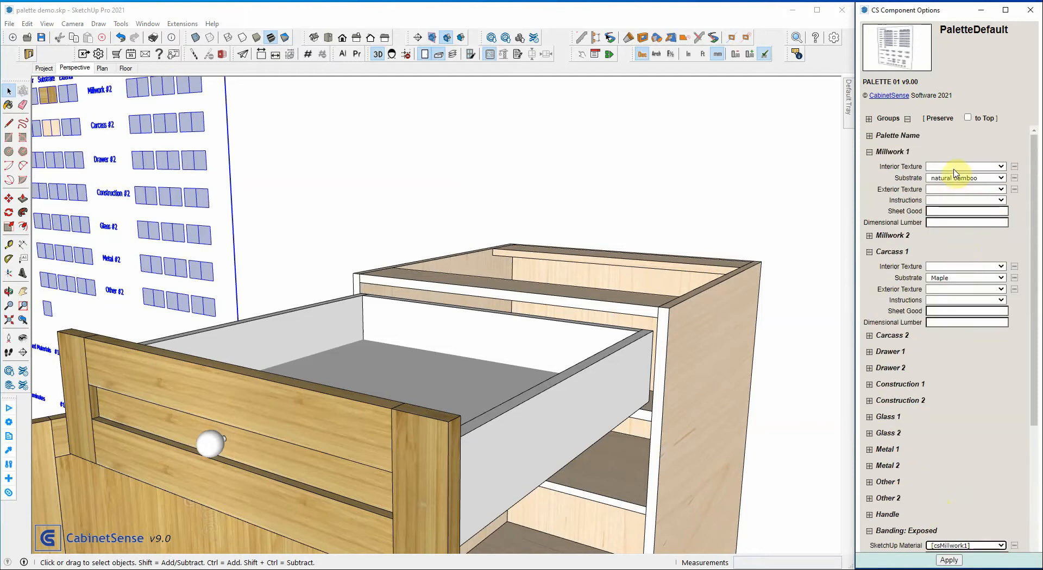
pyautogui.click(955, 178)
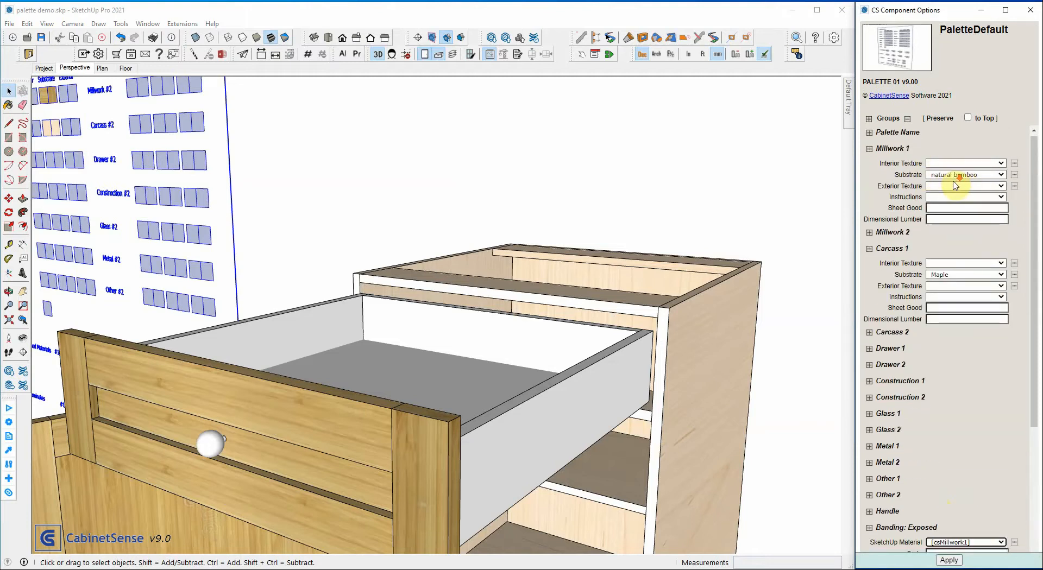
pyautogui.scroll(-4, 956, 185)
pyautogui.click(948, 560)
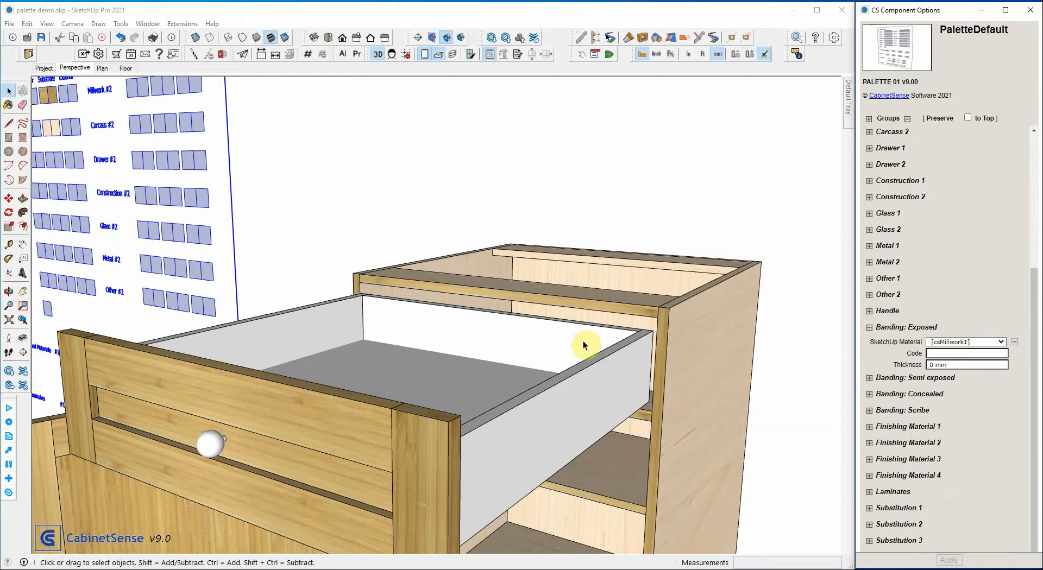
# Change the palette's Millwork 1 substrate to Alder and apply it
pyautogui.scroll(-5, 630, 175)
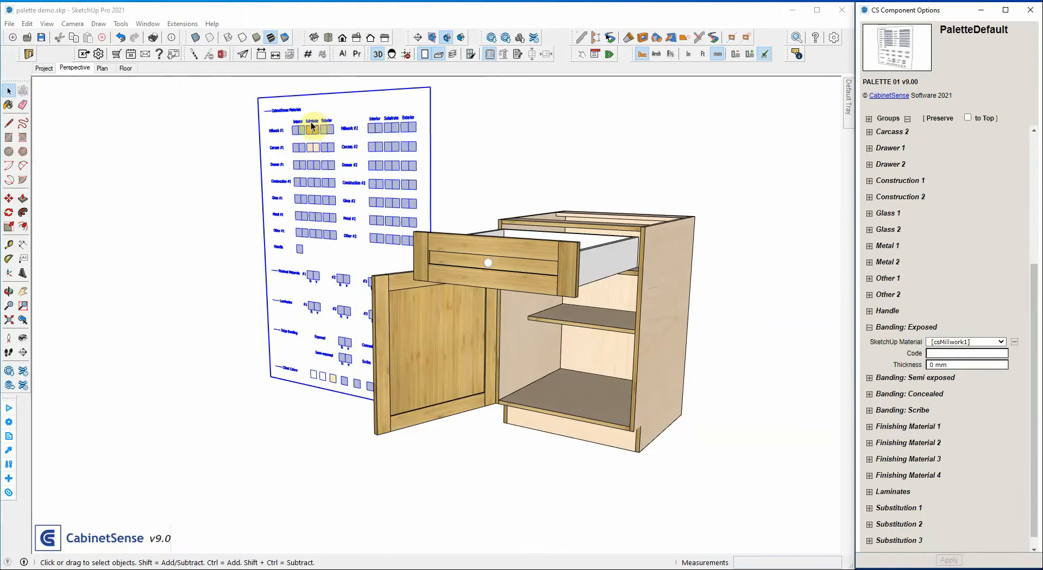
pyautogui.click(315, 126)
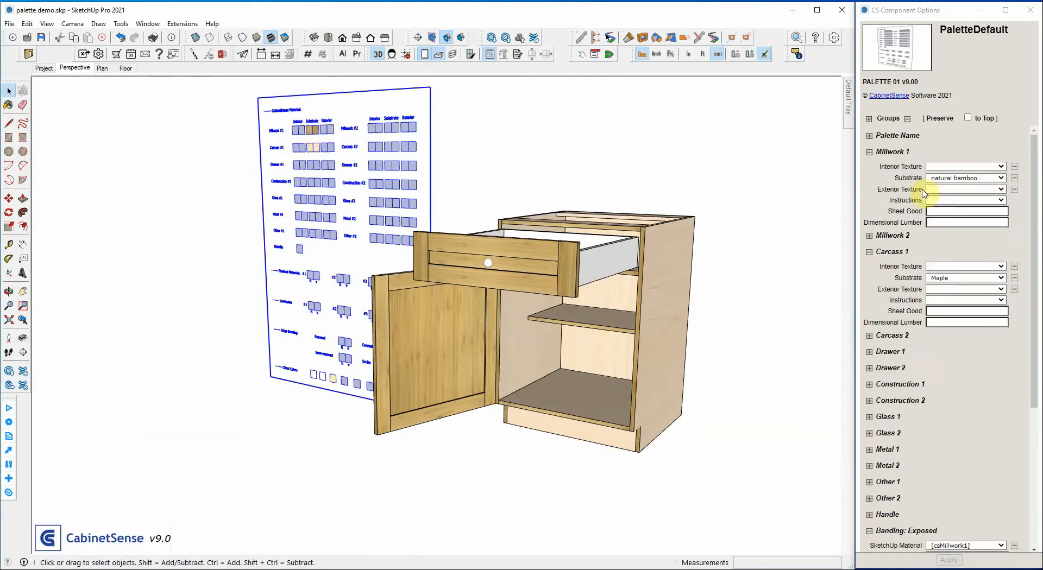
pyautogui.click(954, 179)
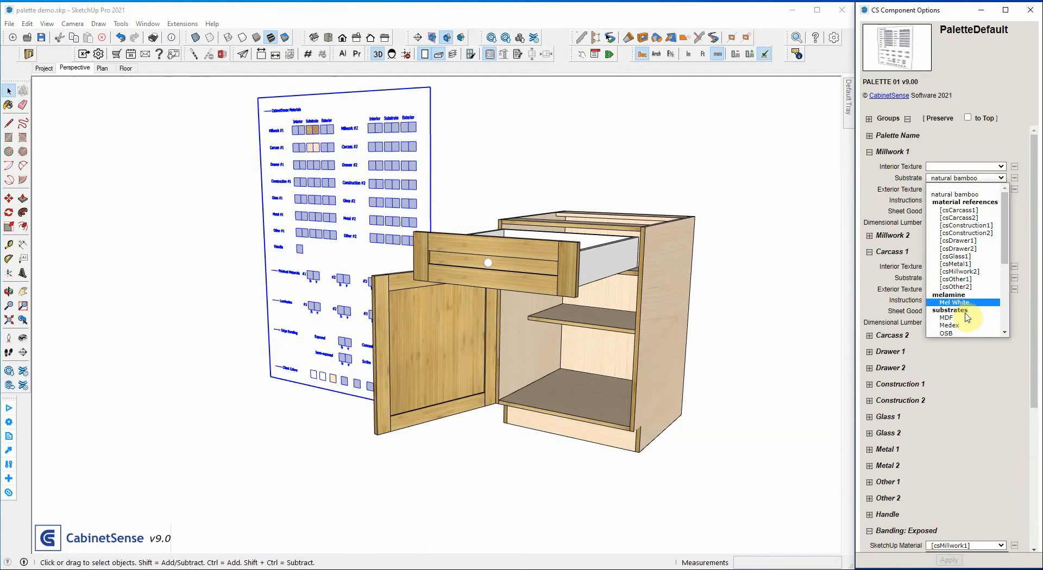
pyautogui.scroll(-3, 961, 260)
pyautogui.click(951, 229)
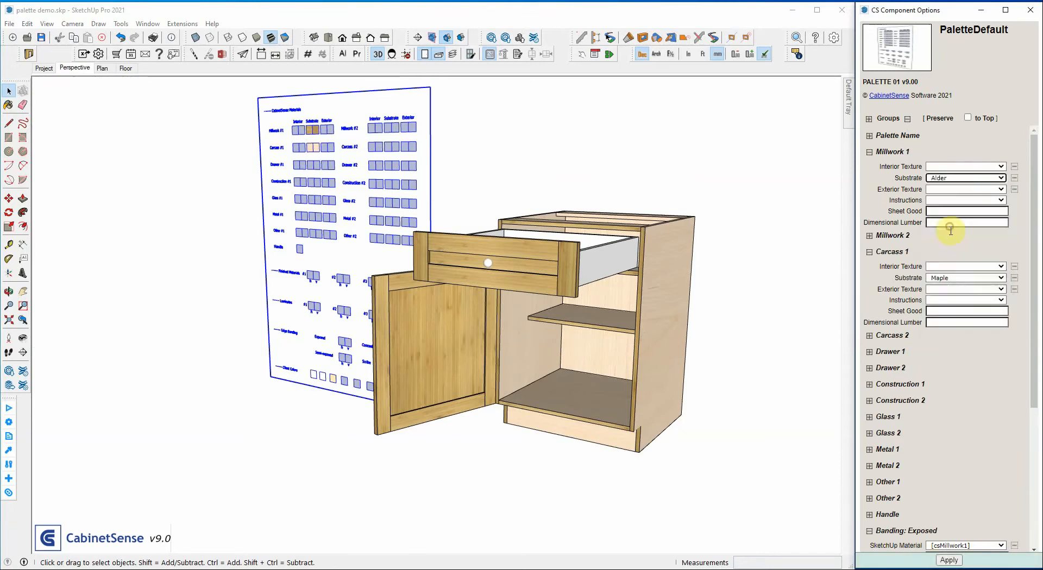
pyautogui.click(941, 561)
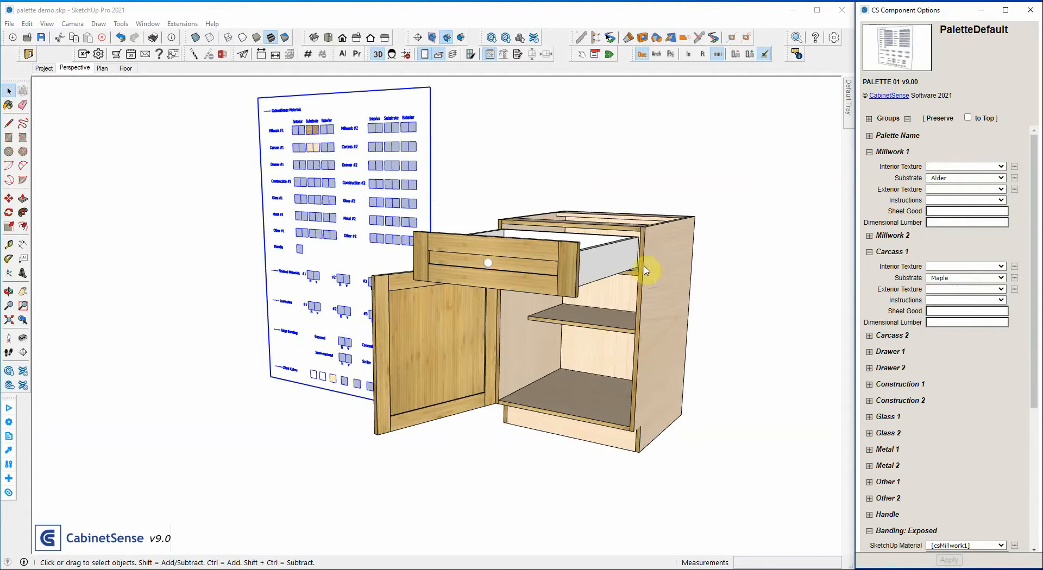
# Inspect the updated cabinet fronts and edge banding, and set the palette's Drawer 1 substrate to Birch and apply it
pyautogui.scroll(5, 646, 233)
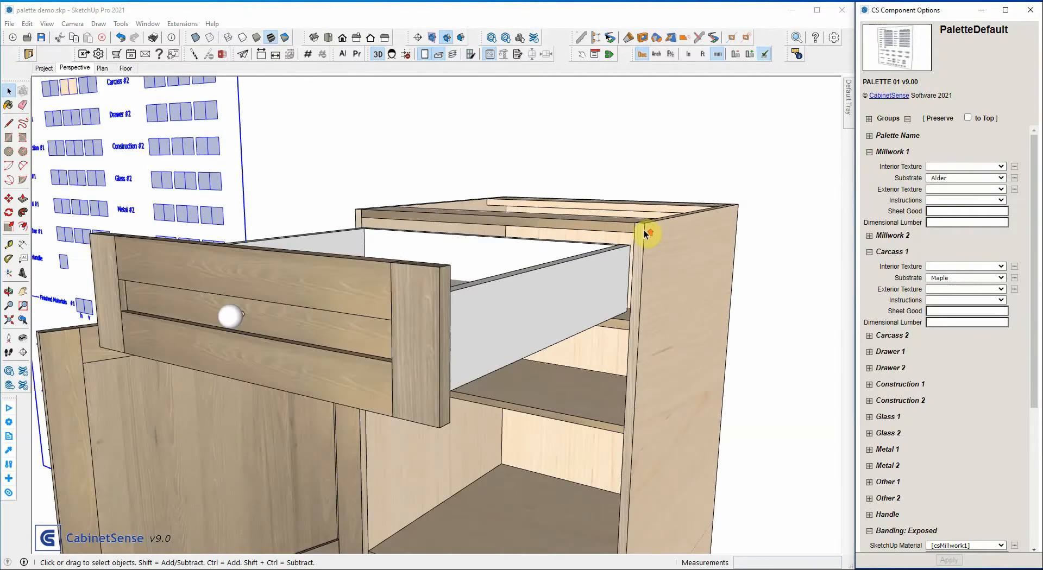
pyautogui.scroll(3, 645, 234)
pyautogui.scroll(-8, 643, 266)
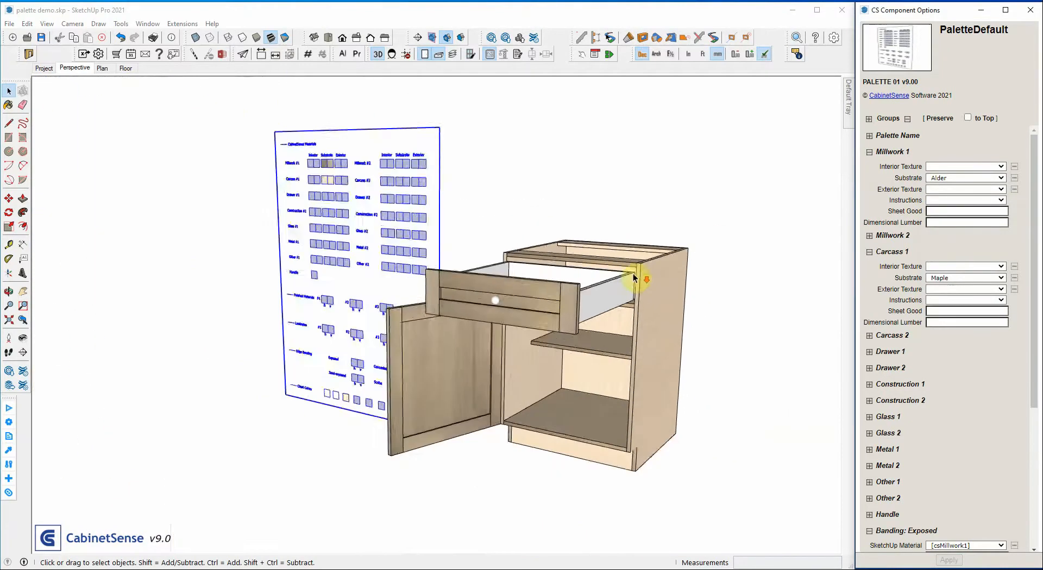
pyautogui.moveTo(553, 271); pyautogui.dragTo(728, 279, button='middle')
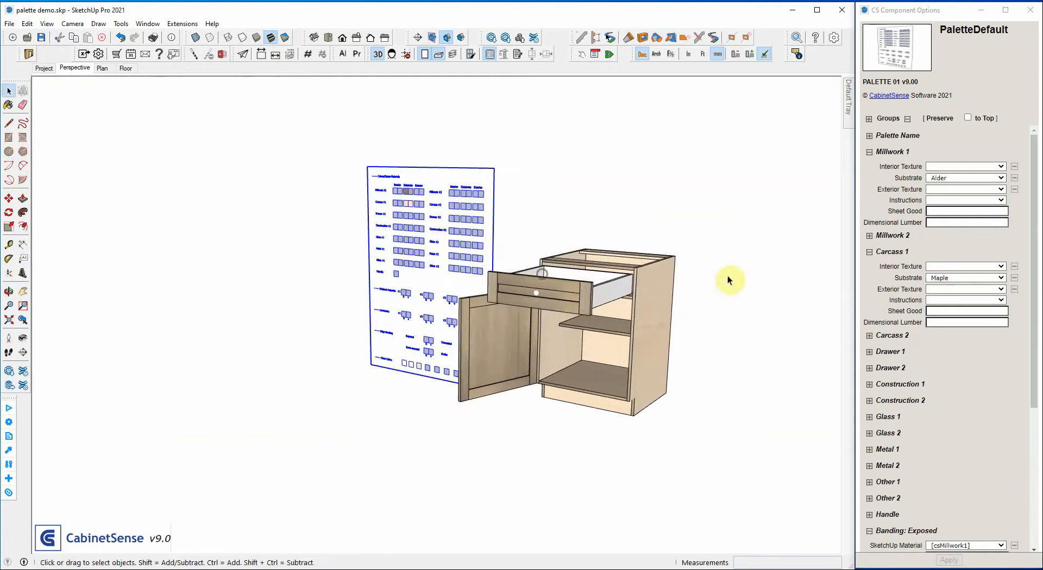
pyautogui.click(900, 353)
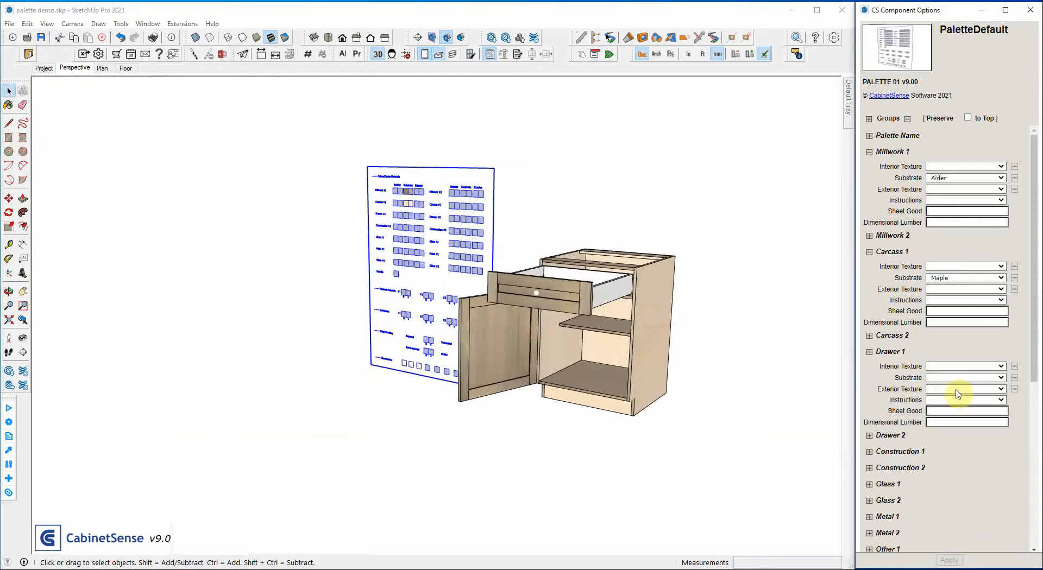
pyautogui.click(938, 379)
pyautogui.scroll(-5, 956, 435)
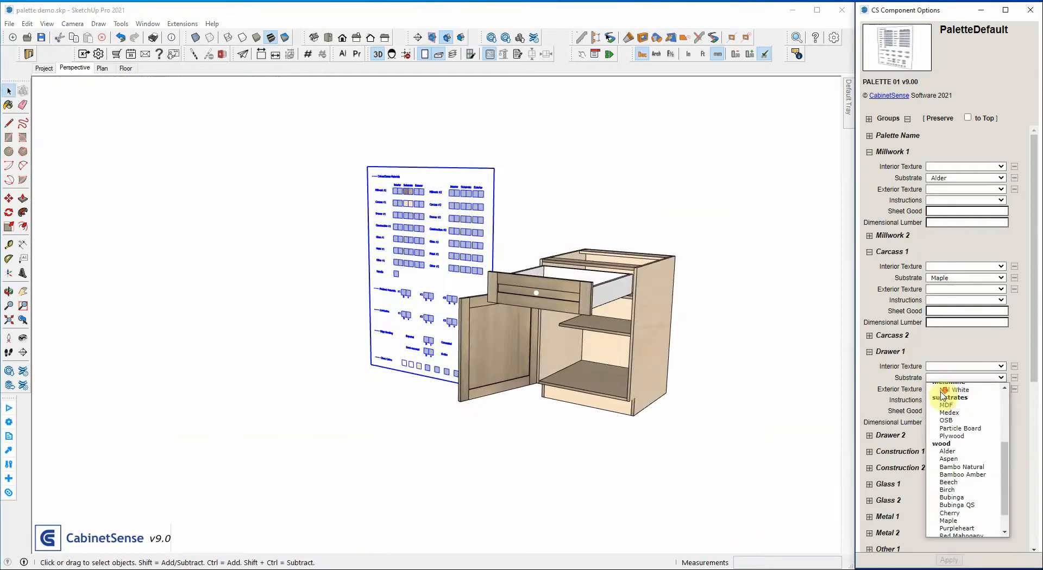
pyautogui.click(941, 464)
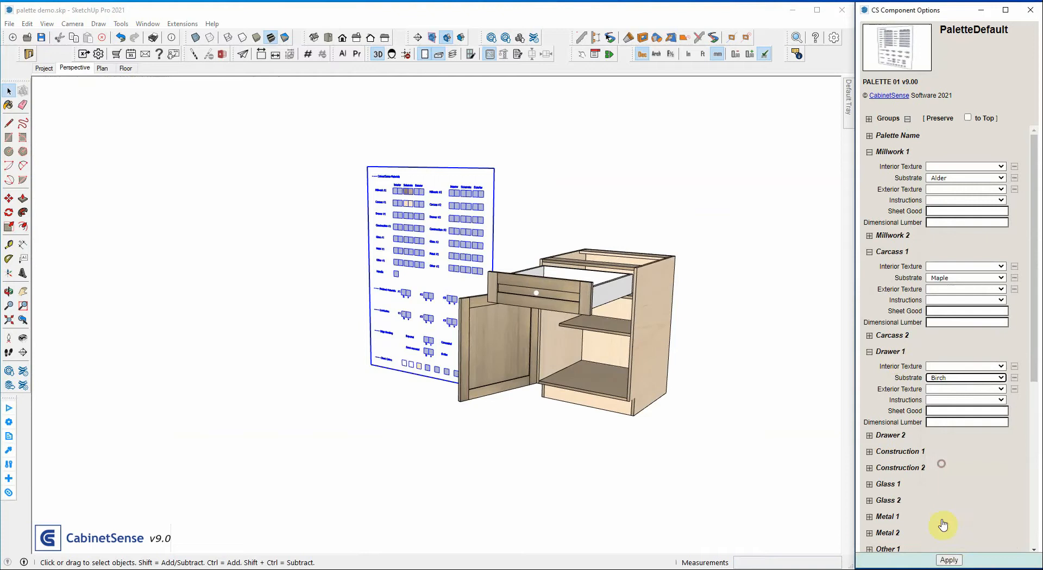
pyautogui.click(955, 562)
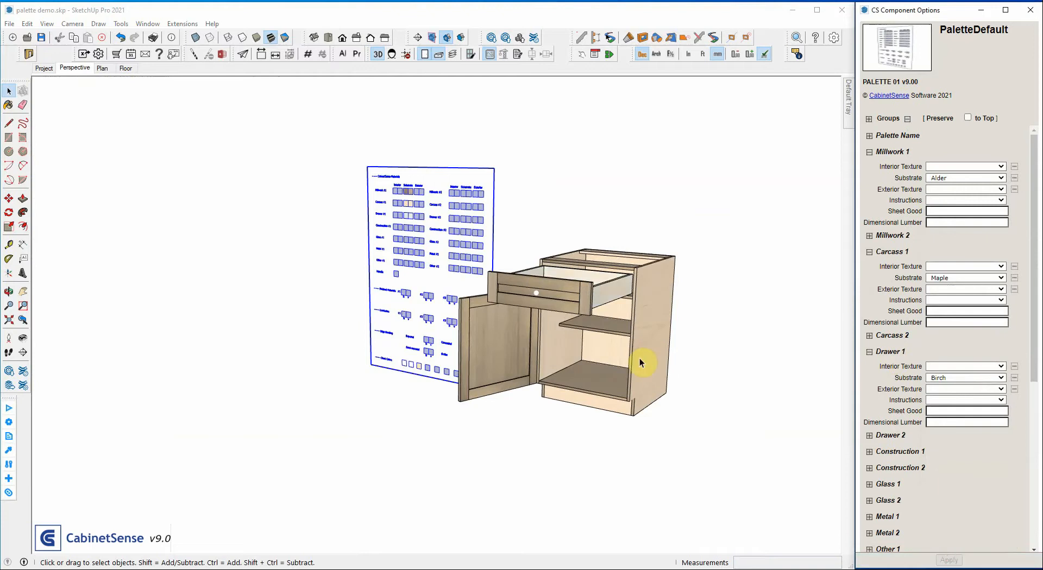
# Place a copy of the base cabinet beside the original, on the side away from the palette
pyautogui.moveTo(660, 290); pyautogui.dragTo(472, 262, button='middle')
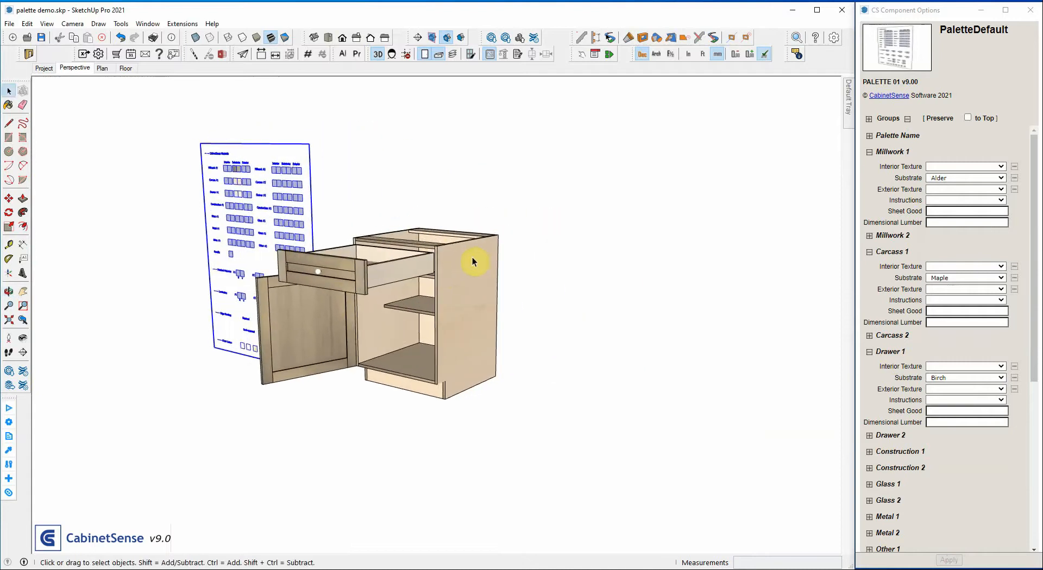
pyautogui.click(473, 261)
pyautogui.press('m')
pyautogui.click(460, 260)
pyautogui.press('ctrl')
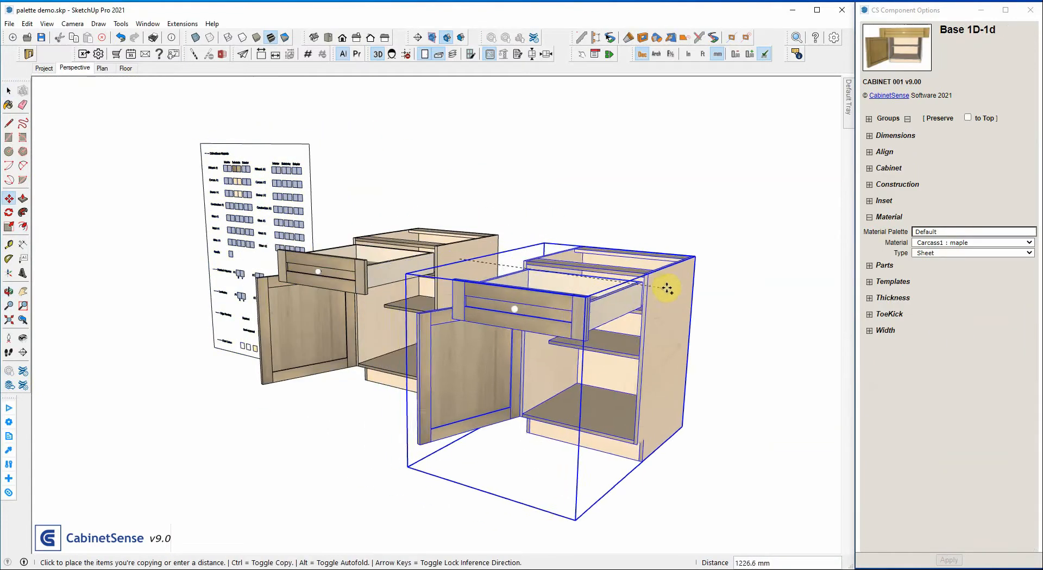
pyautogui.click(667, 288)
pyautogui.press('space')
# Copy the material palette to the far side of the duplicated cabinet, picking it up by its upper corner
pyautogui.click(252, 143)
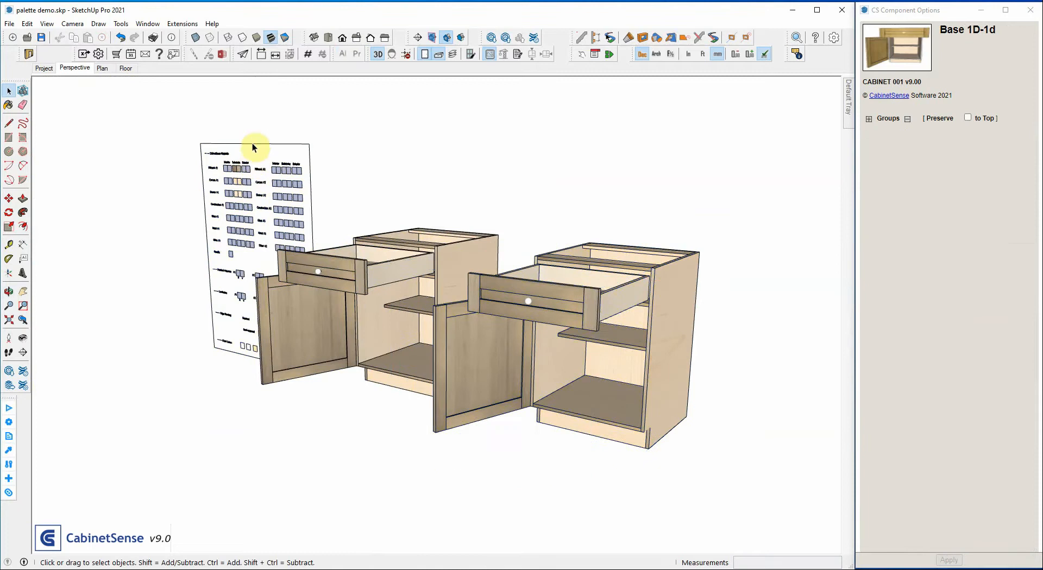
pyautogui.click(252, 142)
pyautogui.press('m')
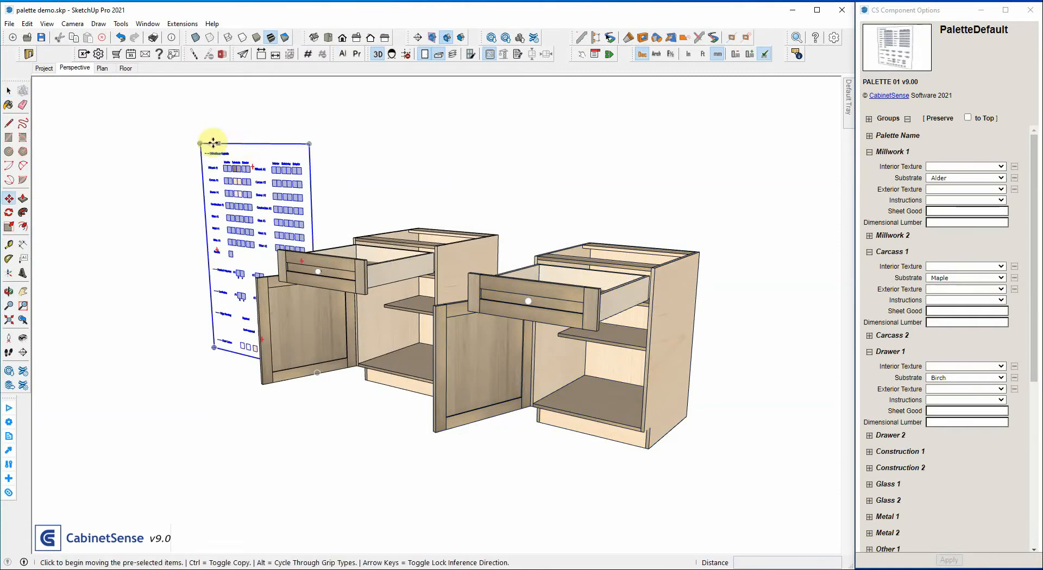
pyautogui.click(199, 143)
pyautogui.press('ctrl')
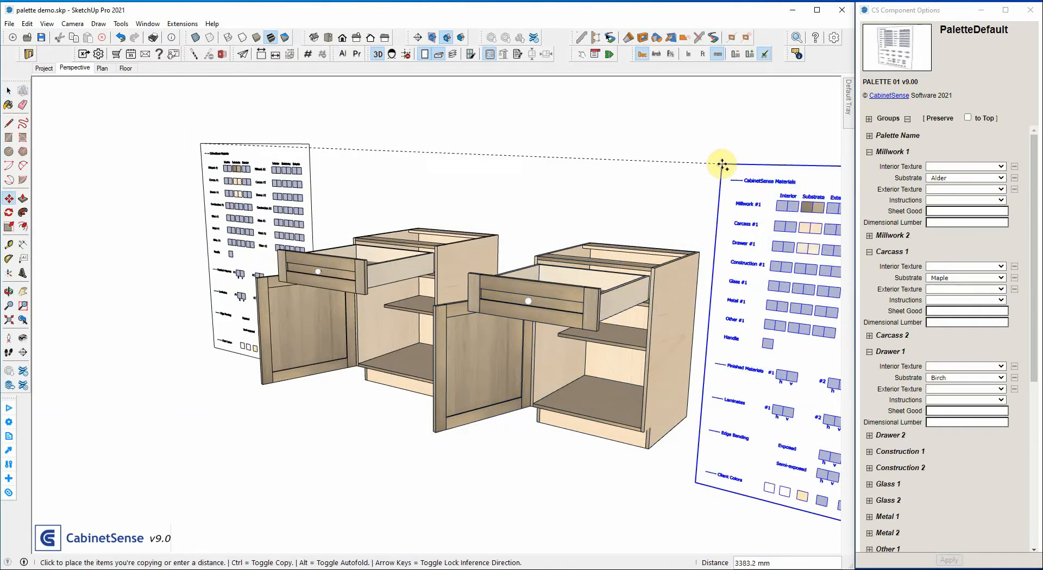
pyautogui.click(739, 149)
# Rename the copied palette as Test, apply the change and leave the copy tool
pyautogui.moveTo(741, 149); pyautogui.dragTo(280, 228, button='middle')
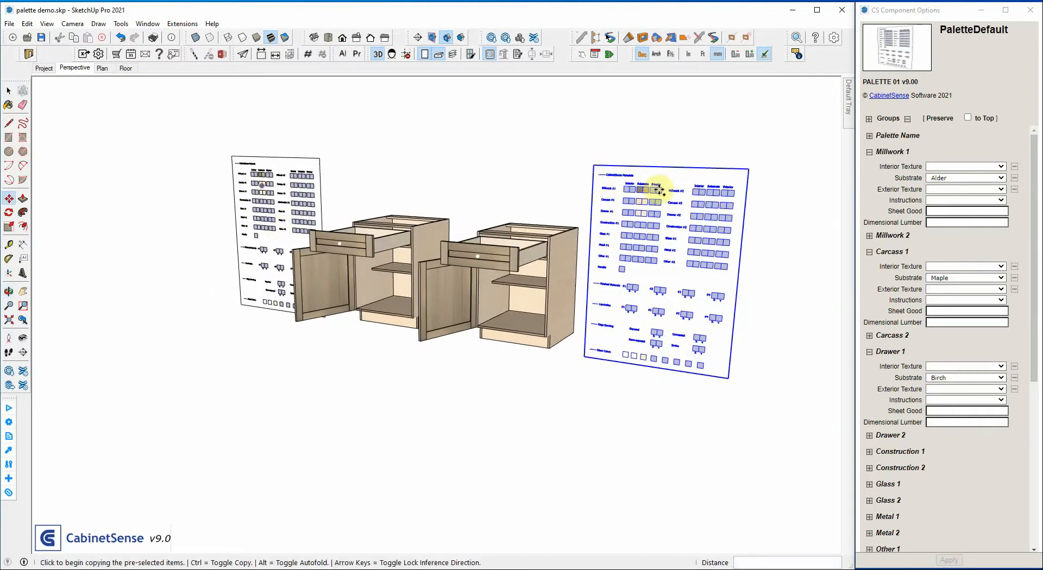
pyautogui.click(894, 135)
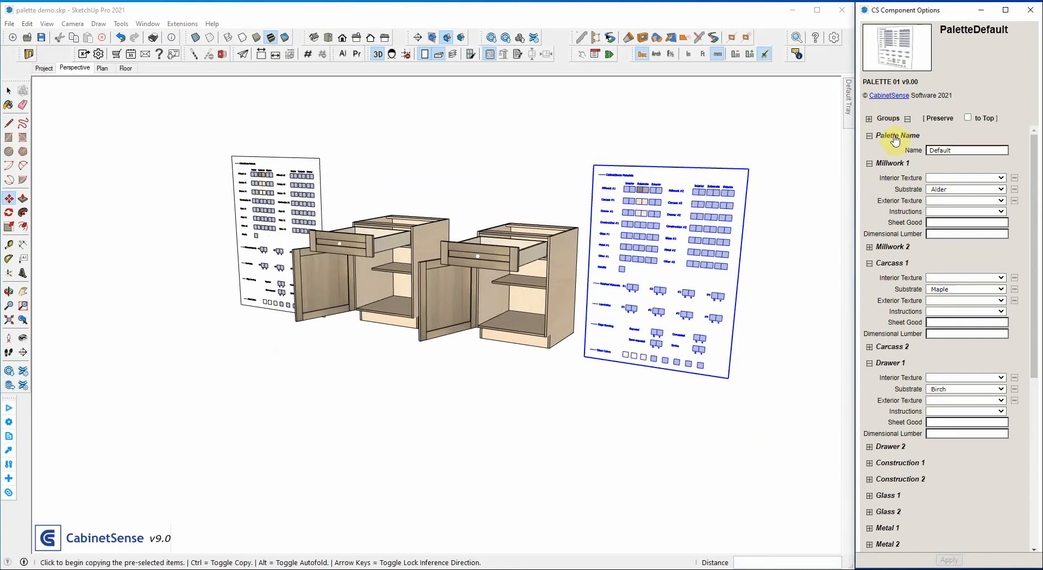
pyautogui.doubleClick(960, 150)
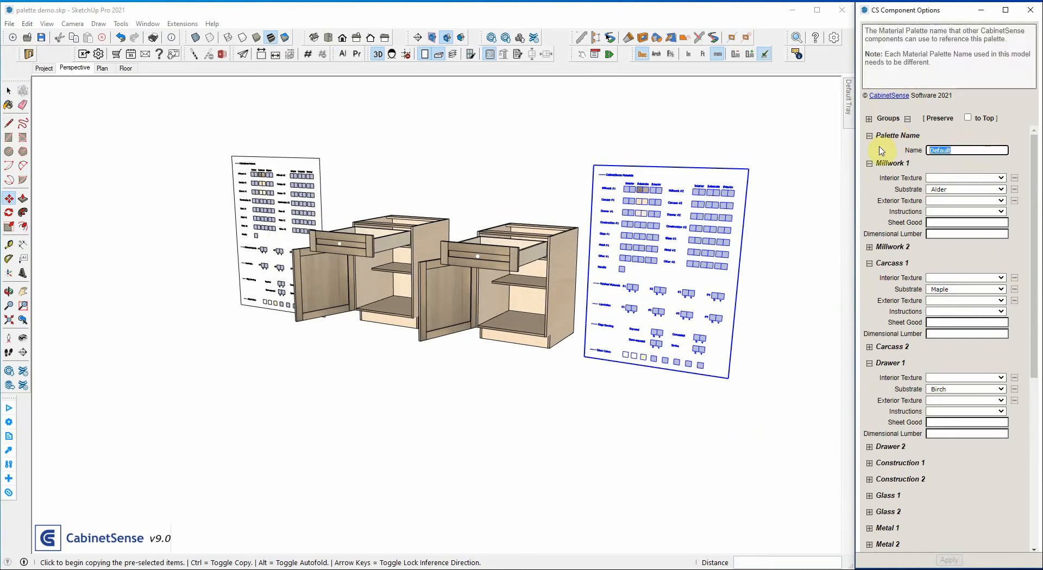
pyautogui.write('Test')
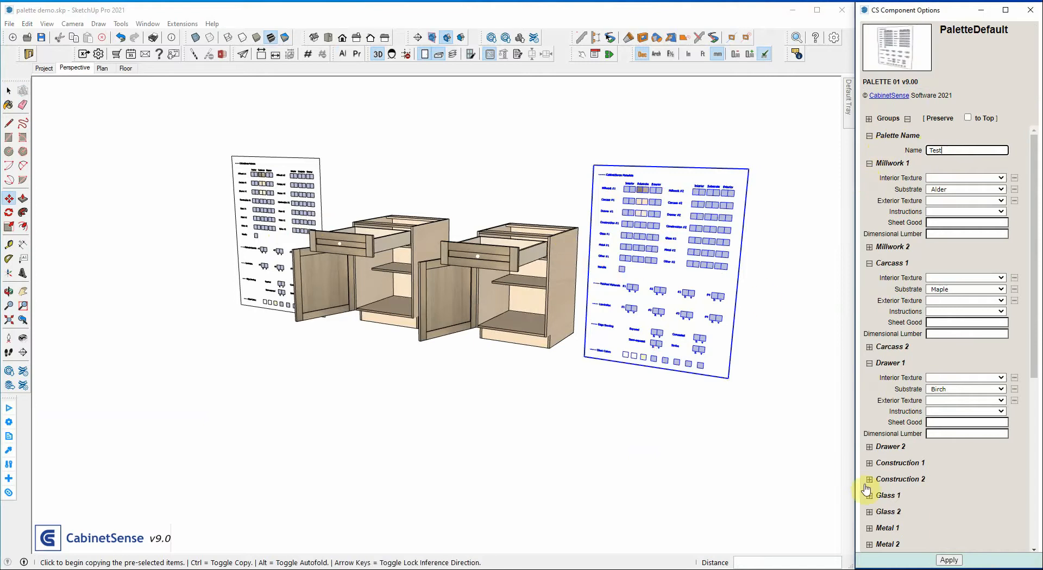
pyautogui.click(956, 564)
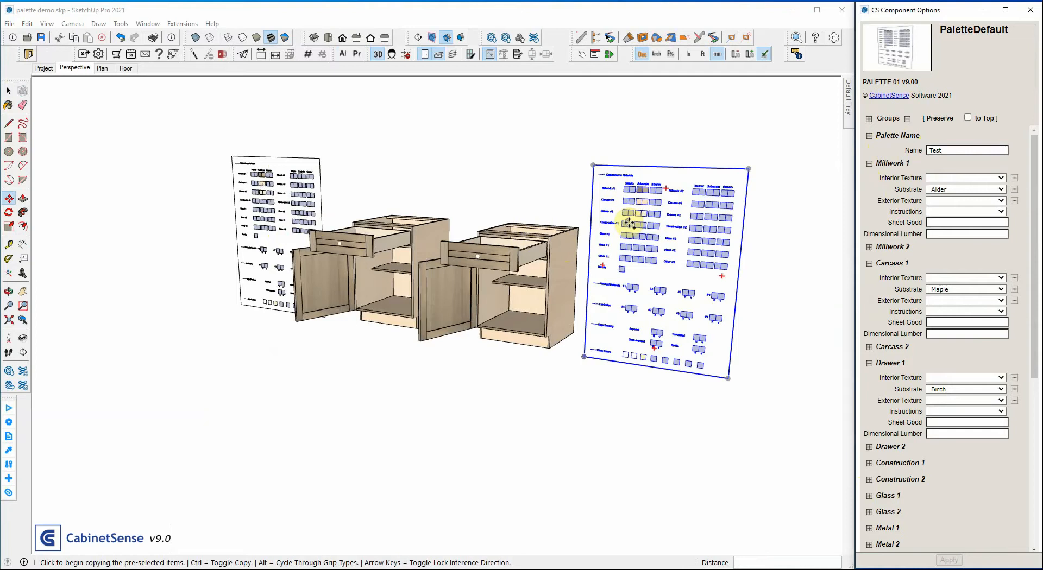
pyautogui.press('space')
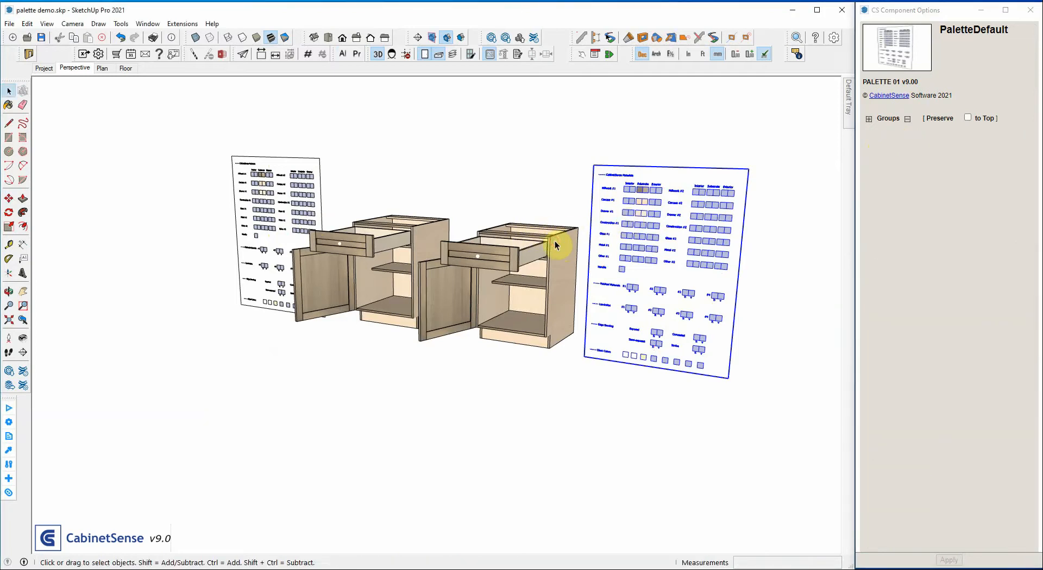
# Assign the Test material palette to the copied base cabinet and apply the change
pyautogui.click(554, 241)
pyautogui.moveTo(884, 240)
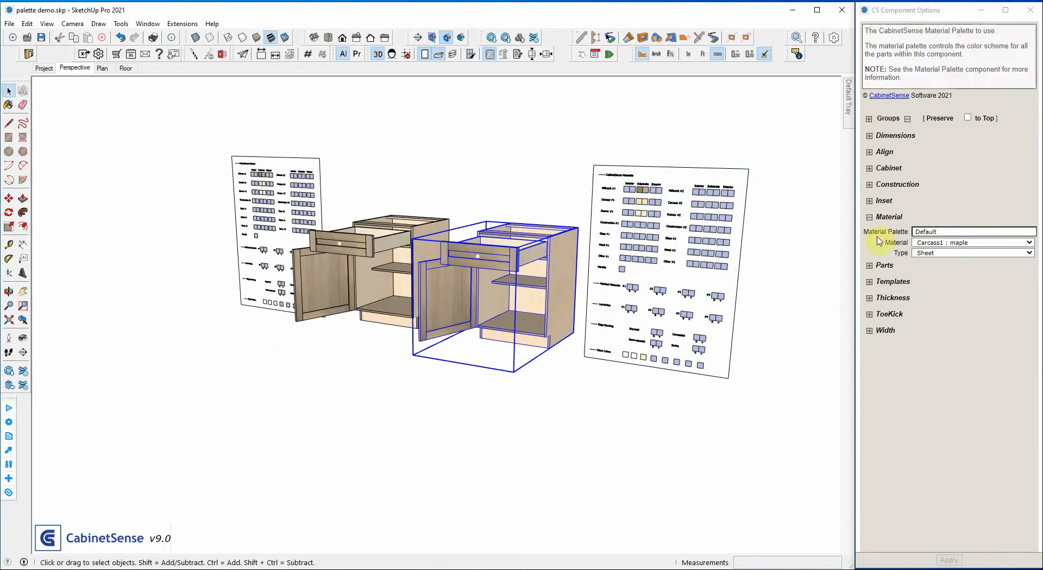
pyautogui.moveTo(949, 229); pyautogui.dragTo(893, 225)
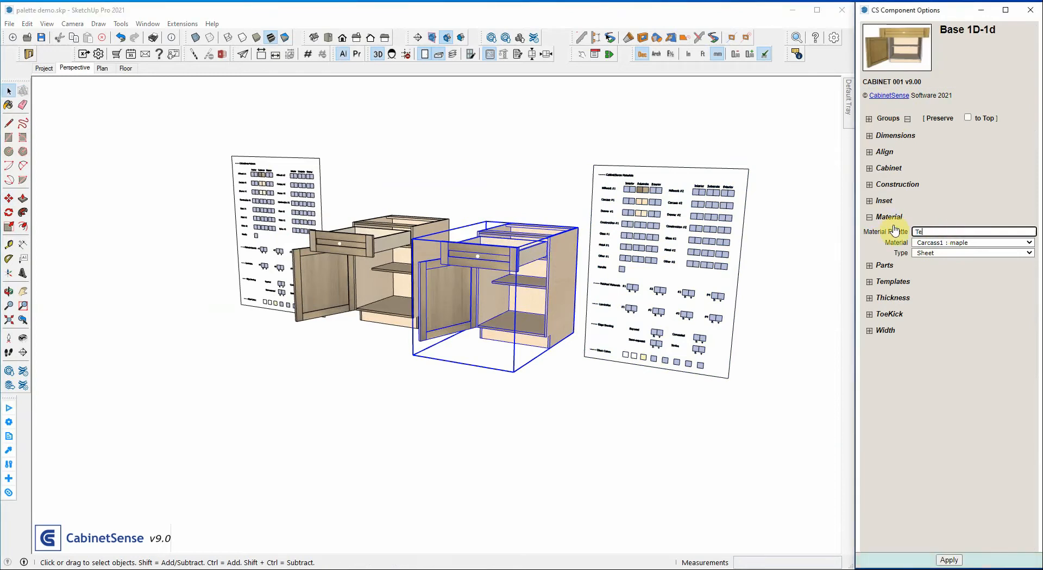
pyautogui.click(947, 560)
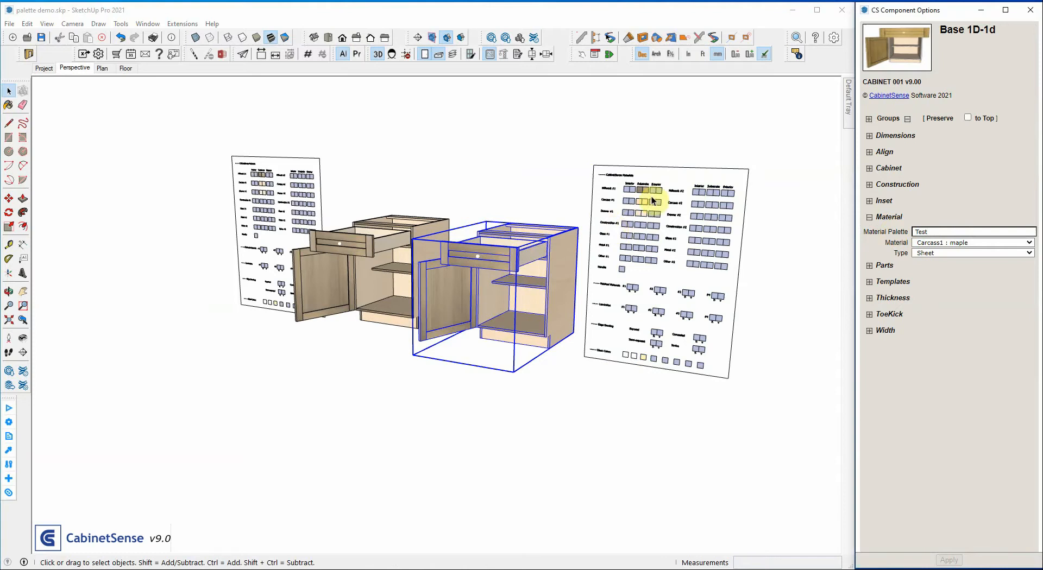
# Set the Test palette's Millwork 1 substrate to Red Oak and apply it
pyautogui.scroll(3, 643, 202)
pyautogui.click(631, 189)
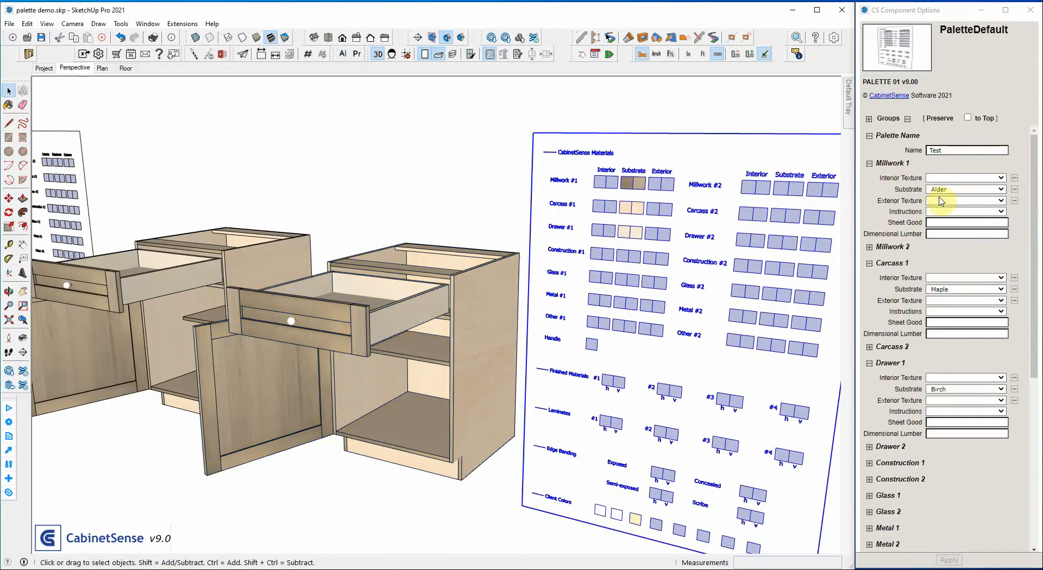
pyautogui.click(945, 190)
pyautogui.scroll(-3, 946, 239)
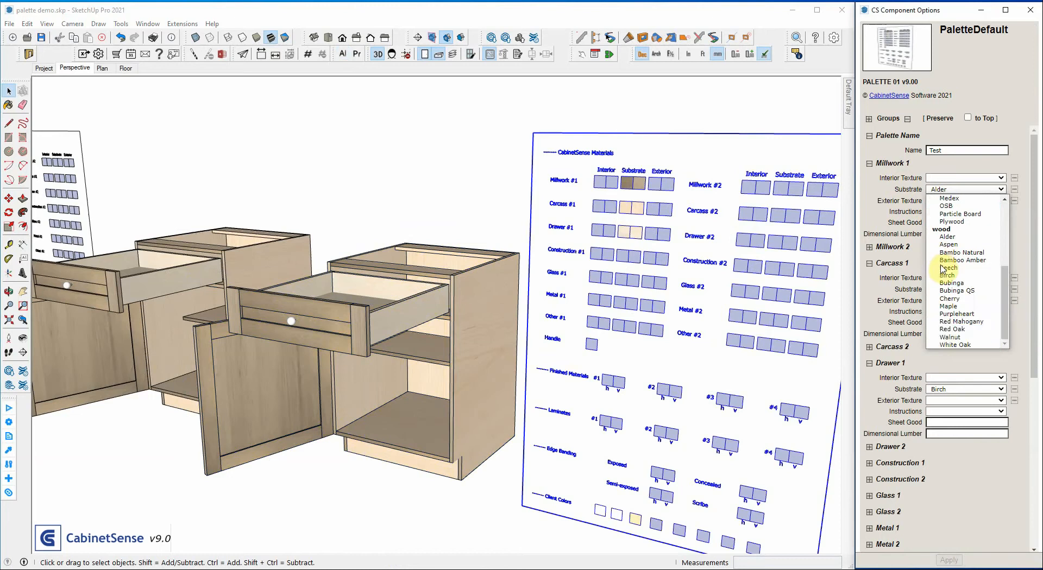
pyautogui.click(945, 330)
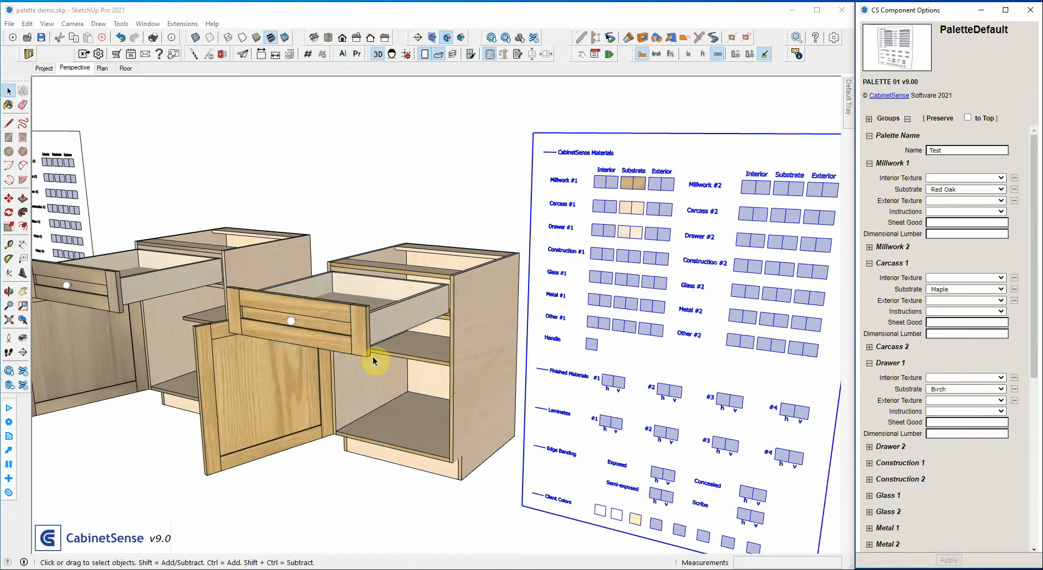
# Set the Test palette's Carcass 1 to Mel White interior texture, Particle Board substrate and Maple exterior texture, and apply it
pyautogui.scroll(-4, 364, 253)
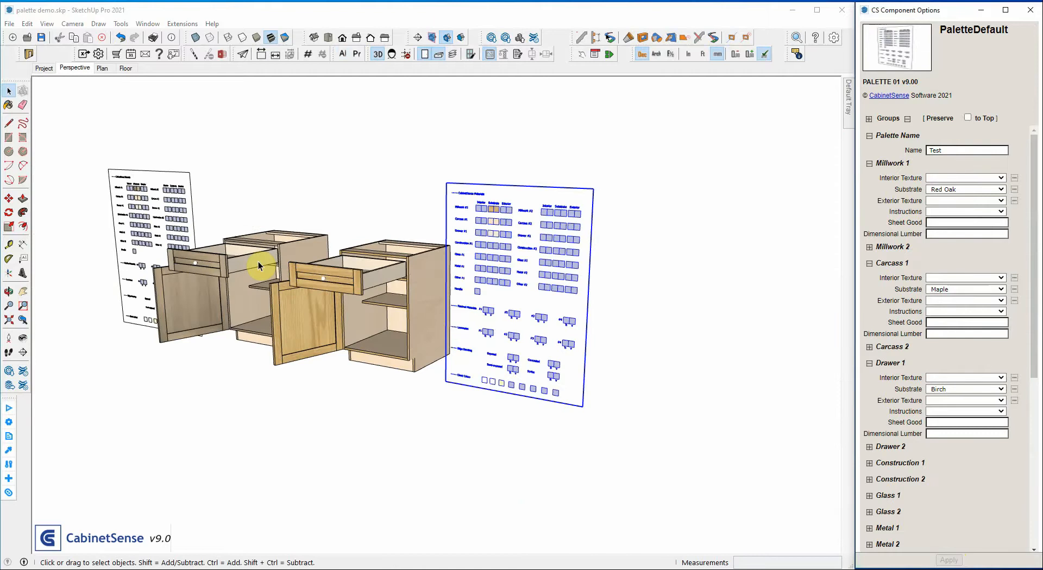
pyautogui.click(947, 282)
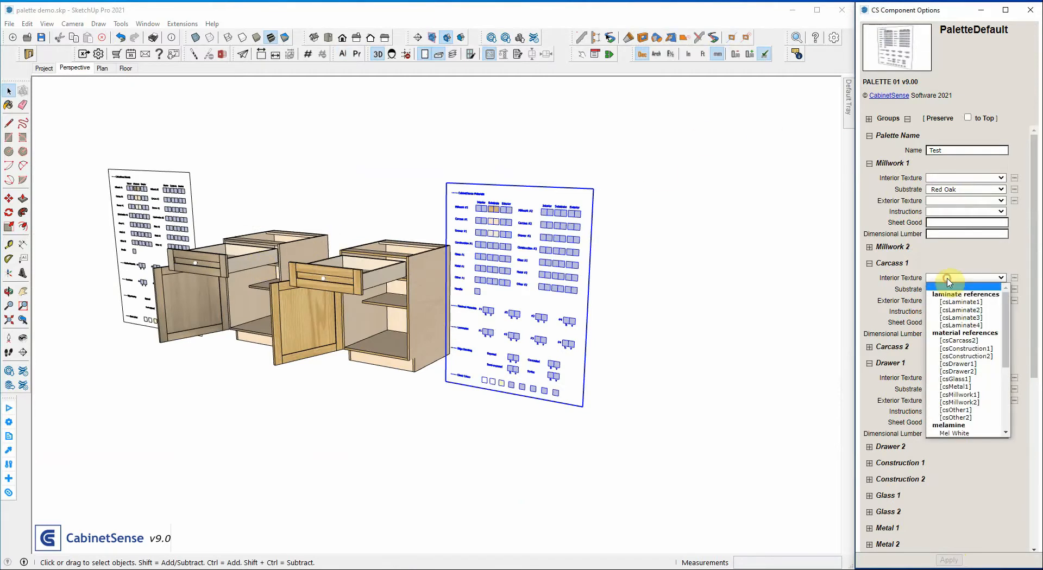
pyautogui.click(954, 435)
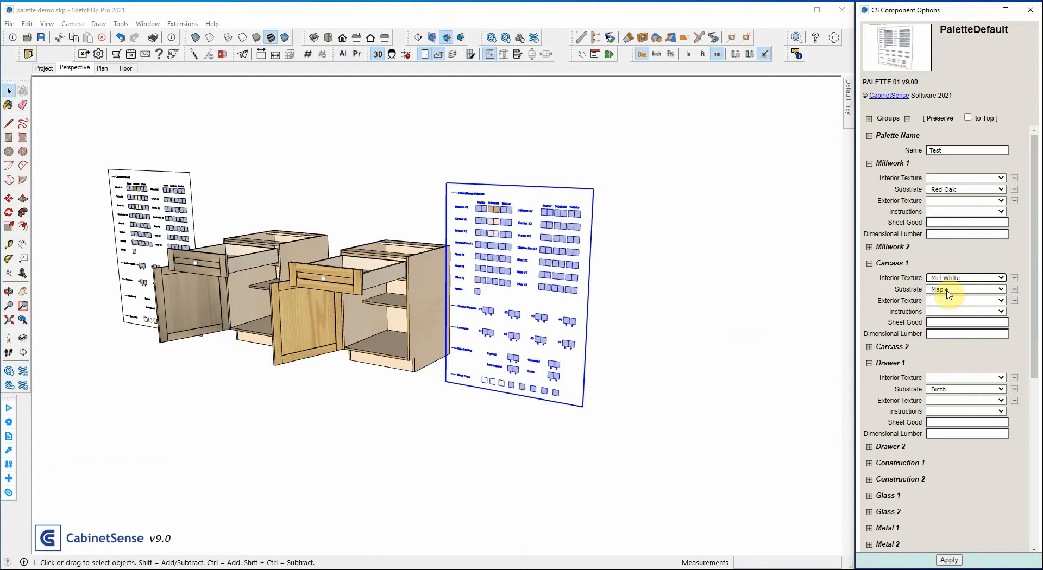
pyautogui.click(948, 292)
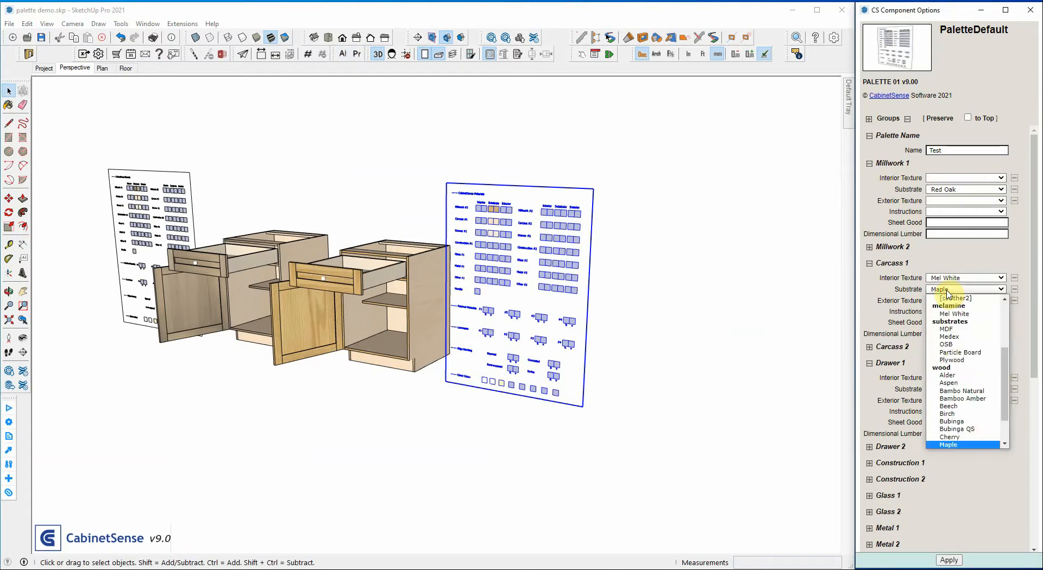
pyautogui.click(961, 368)
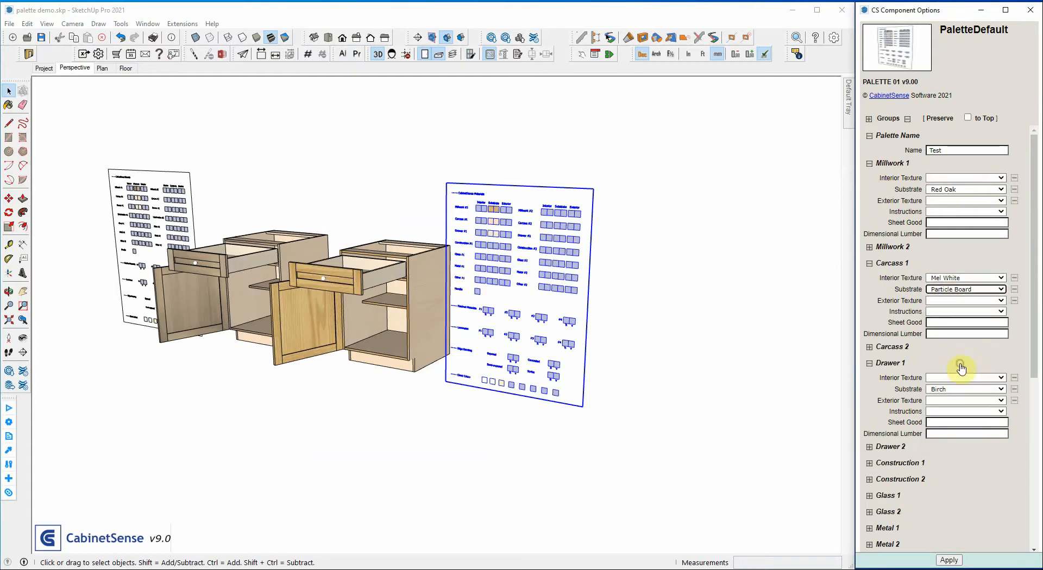
pyautogui.click(947, 302)
pyautogui.scroll(-6, 957, 435)
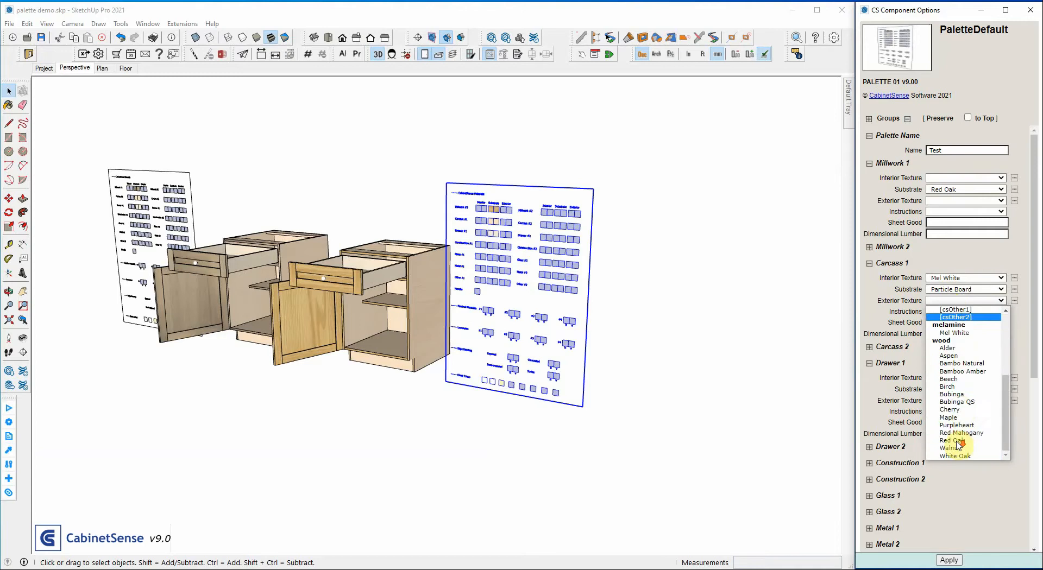
pyautogui.click(951, 417)
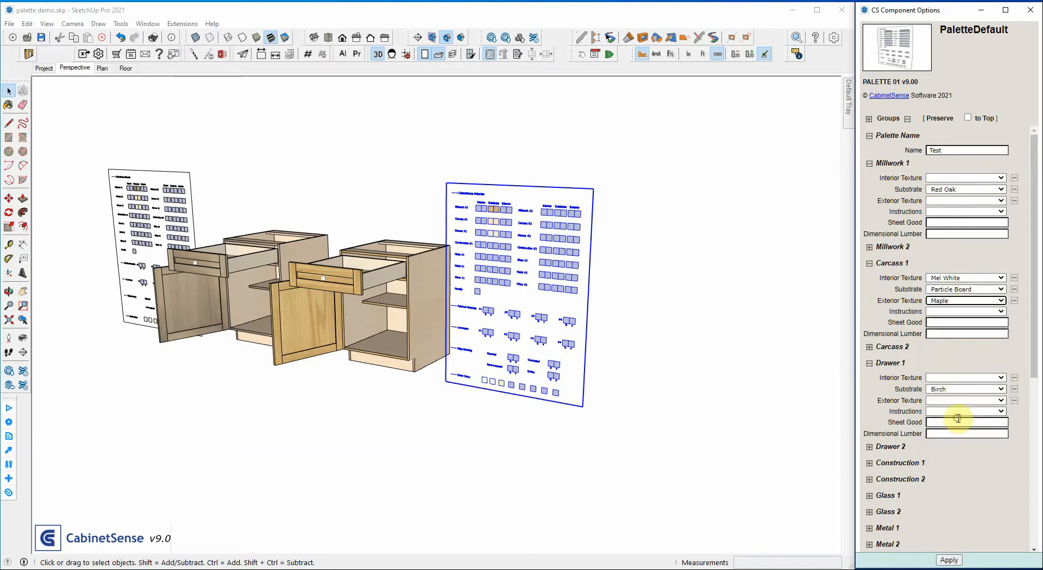
pyautogui.click(948, 561)
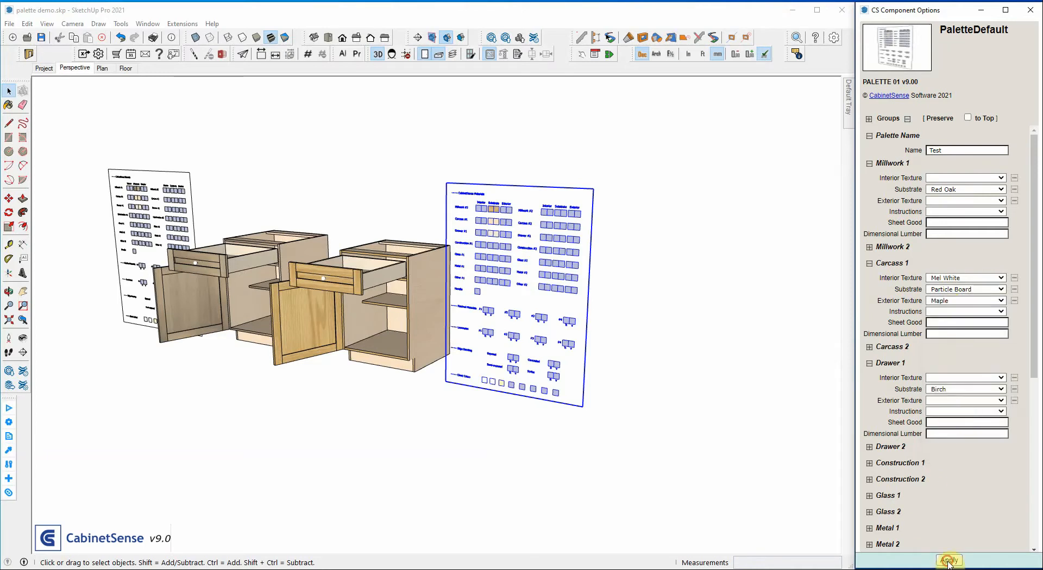
# Examine the interior faces, shelf underside and exterior side of the copied cabinet from below and from the front
pyautogui.scroll(5, 410, 289)
pyautogui.moveTo(410, 289); pyautogui.dragTo(431, 89, button='middle')
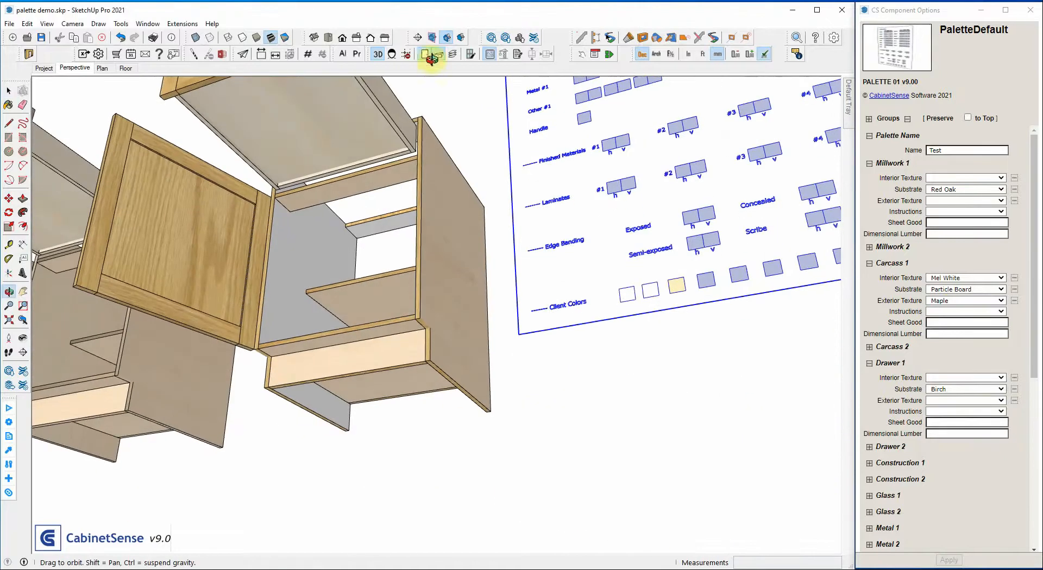
pyautogui.scroll(5, 349, 168)
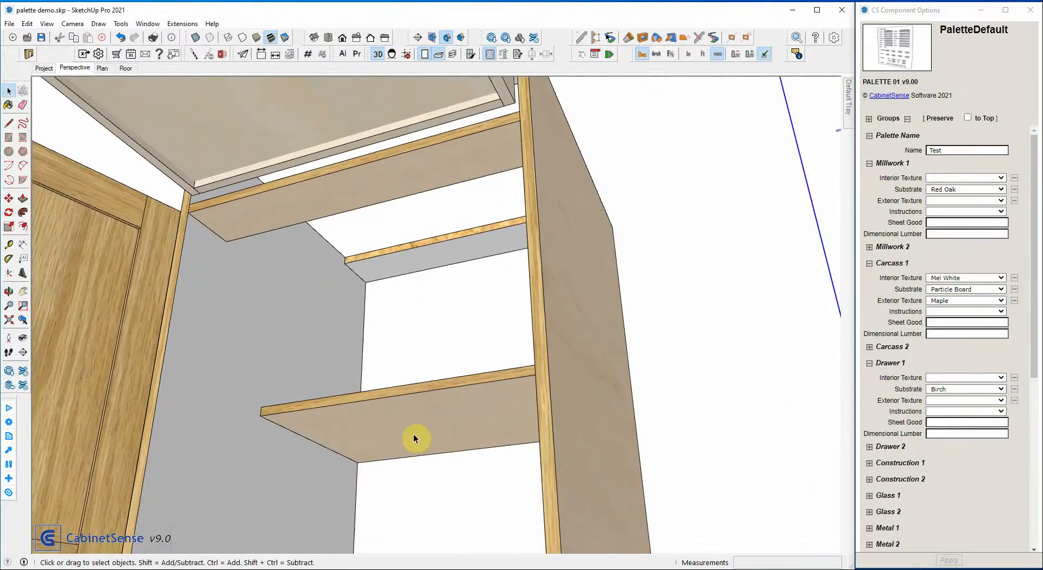
pyautogui.moveTo(431, 289); pyautogui.dragTo(400, 240, button='middle')
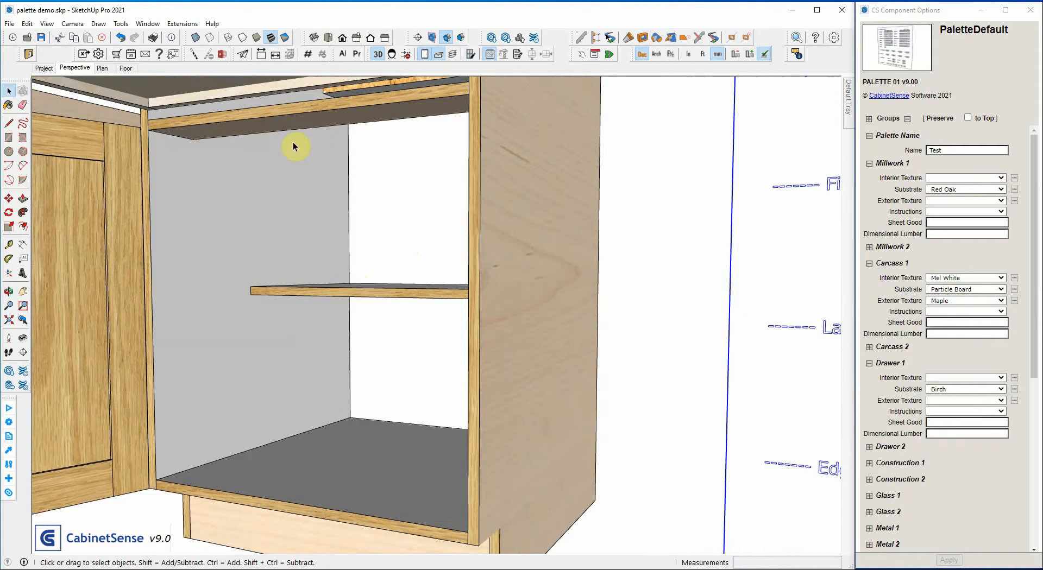
pyautogui.scroll(-8, 405, 238)
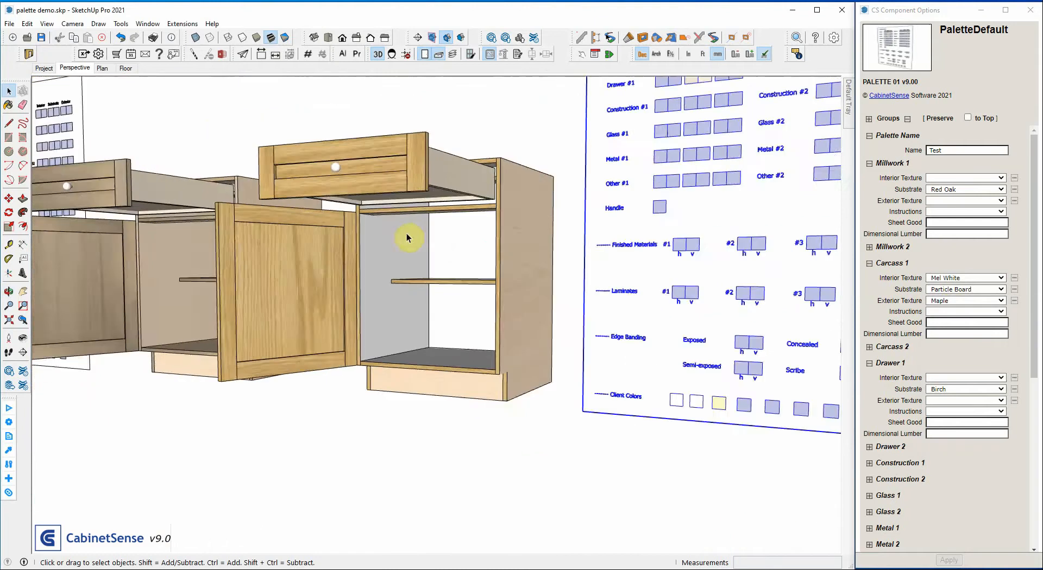
# Set the Test palette's Carcass 2 interior texture, substrate and exterior texture all to [csCarcass1] and apply the change
pyautogui.moveTo(594, 204); pyautogui.dragTo(669, 201, button='middle')
pyautogui.scroll(6, 666, 146)
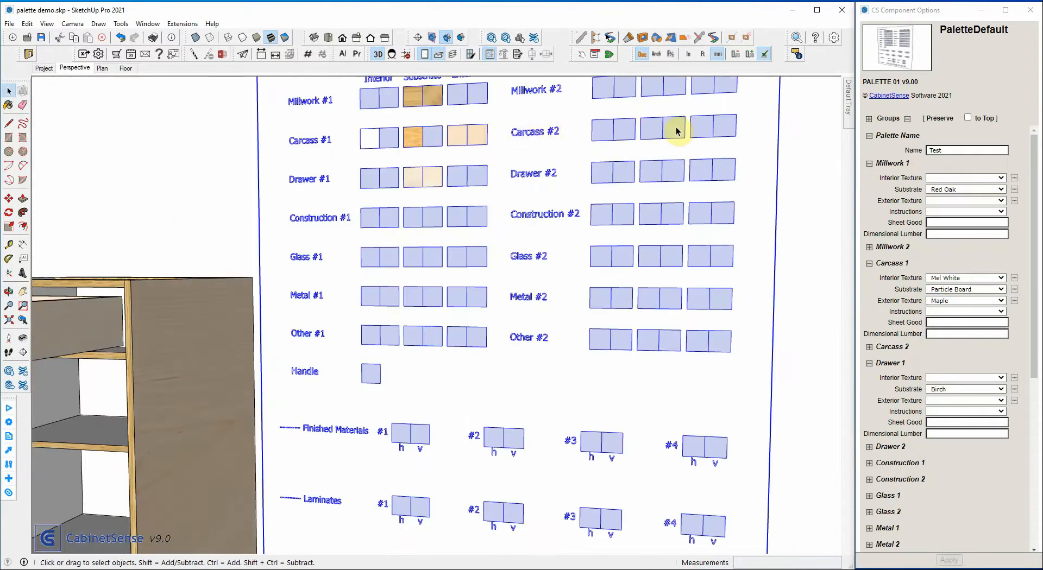
pyautogui.click(620, 131)
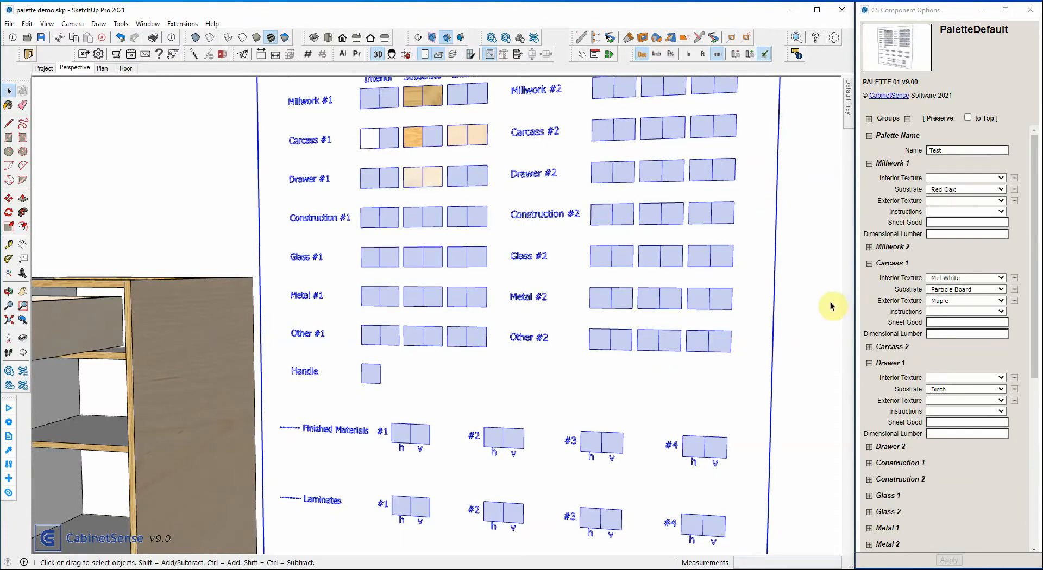
pyautogui.click(898, 354)
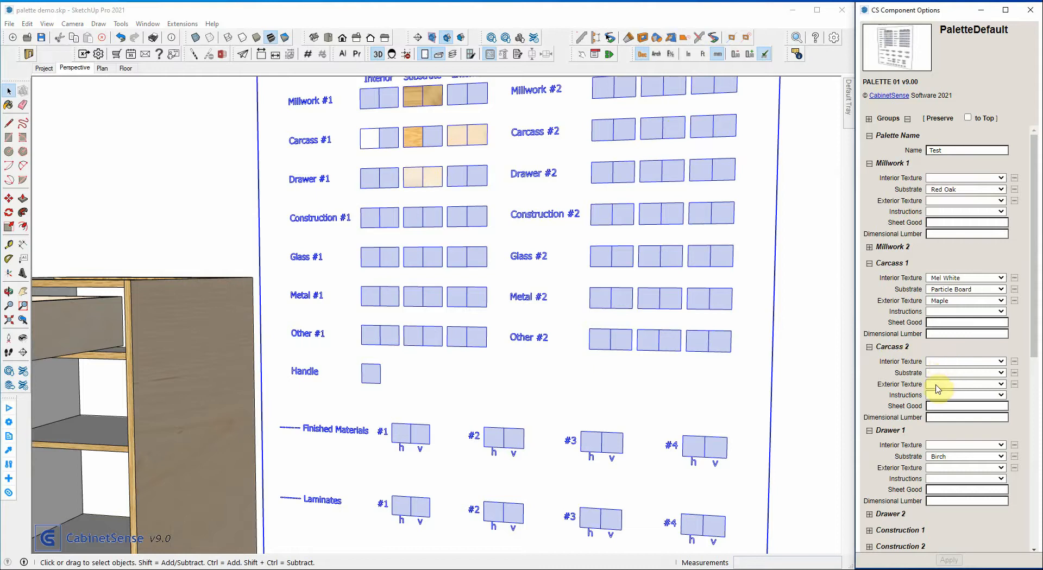
pyautogui.click(943, 362)
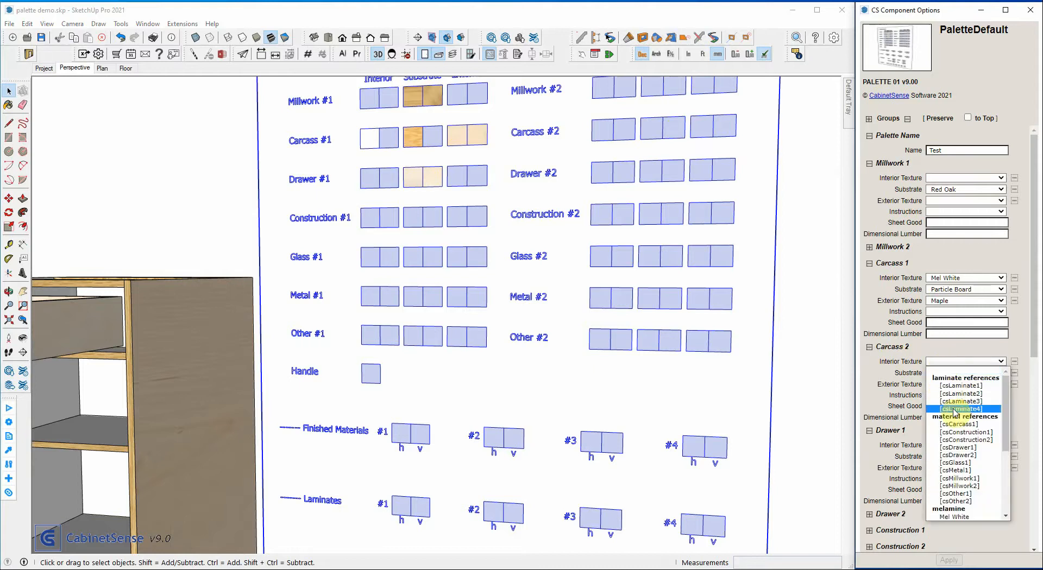
pyautogui.click(959, 424)
pyautogui.click(943, 372)
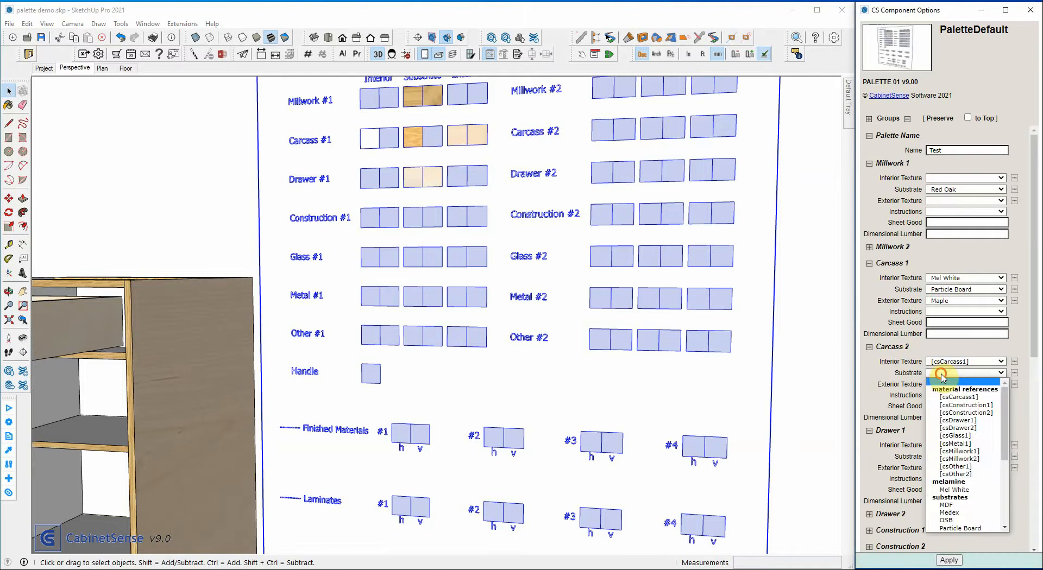
pyautogui.click(946, 403)
pyautogui.click(948, 385)
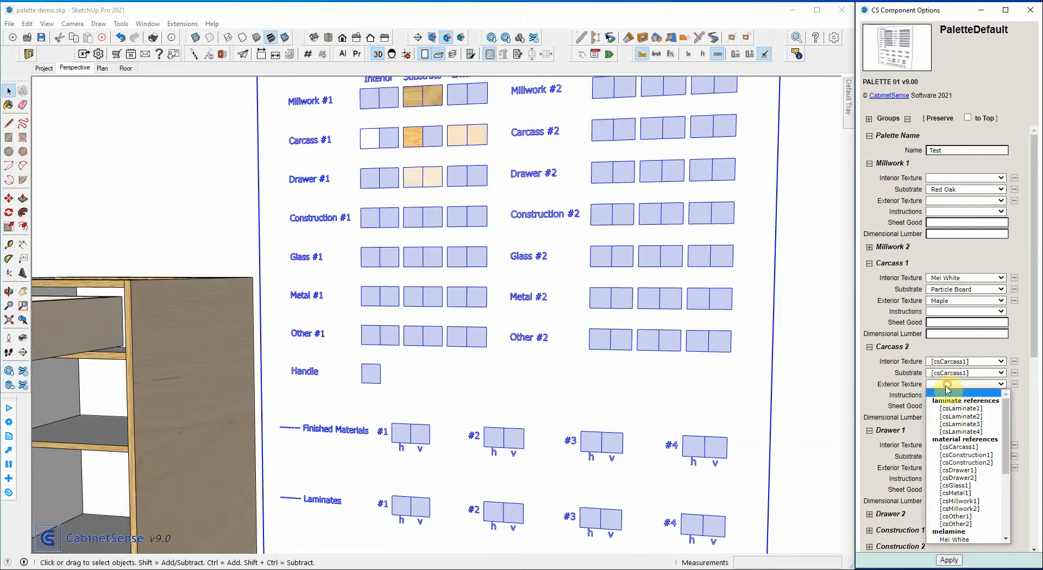
pyautogui.click(950, 447)
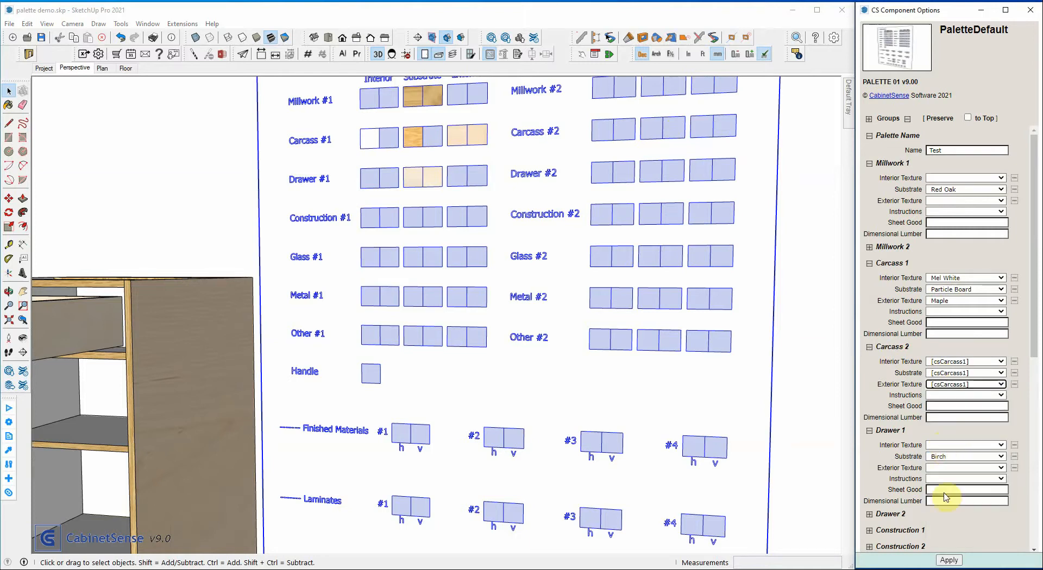
pyautogui.click(949, 560)
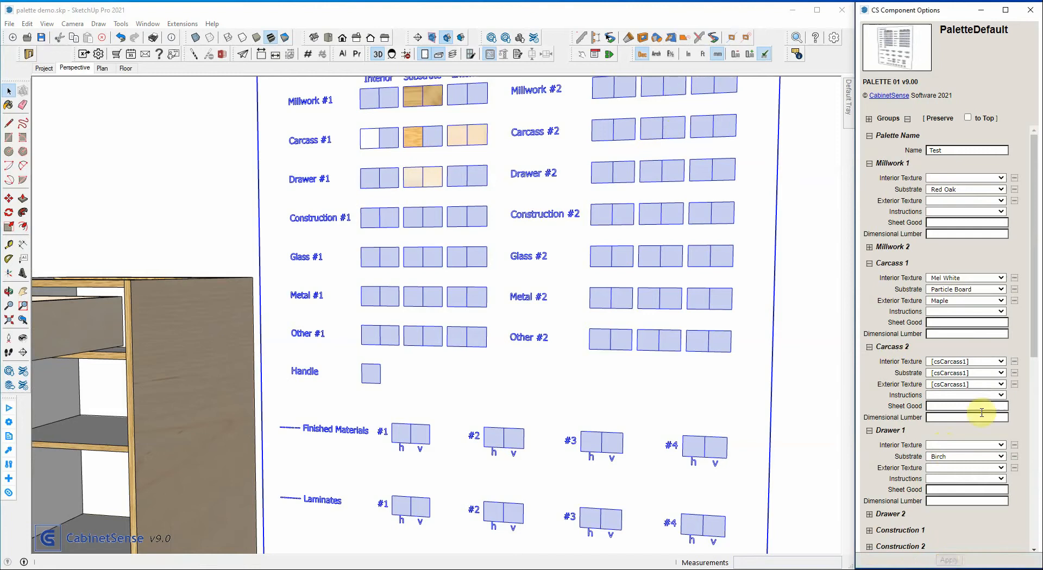
# Set the material of the adjustable shelf inside the copied cabinet to Carcass2 and apply it
pyautogui.moveTo(899, 277)
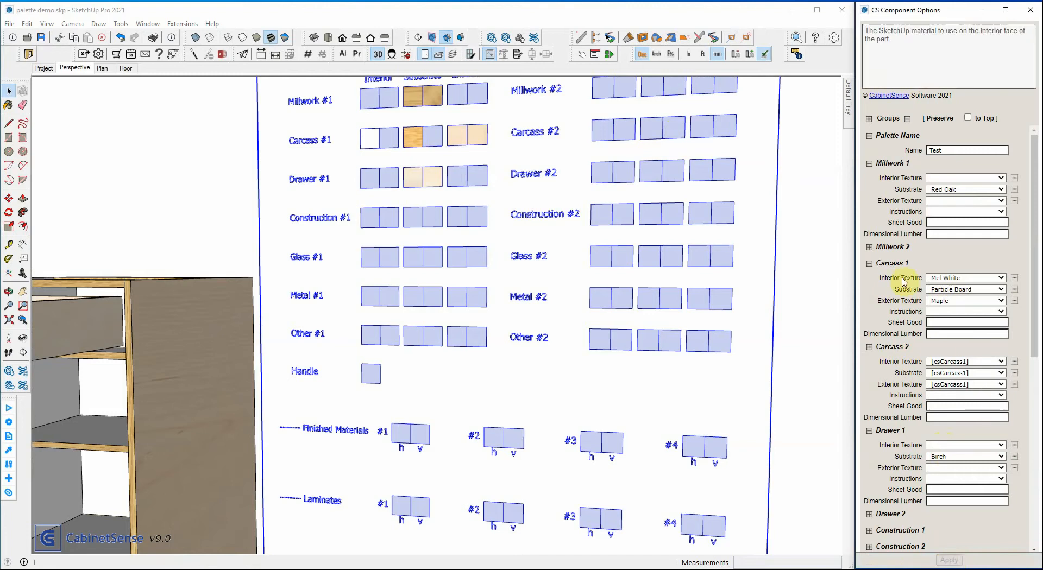
pyautogui.scroll(-4, 432, 297)
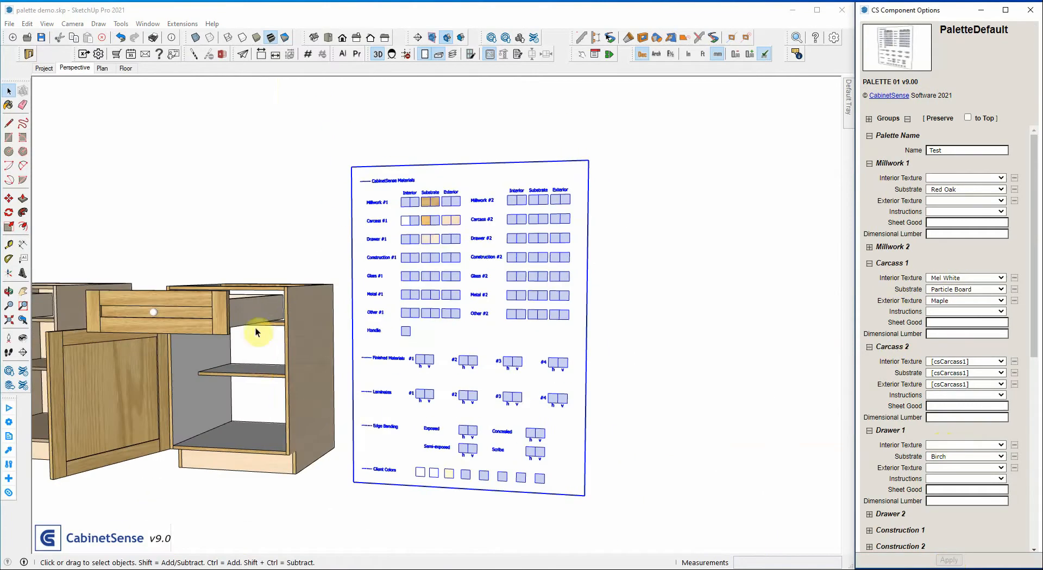
pyautogui.scroll(-1, 255, 367)
pyautogui.moveTo(256, 370)
pyautogui.mouseDown(button='middle')
pyautogui.moveTo(257, 233)
pyautogui.moveTo(229, 244)
pyautogui.mouseUp(button='middle')
pyautogui.scroll(5, 220, 428)
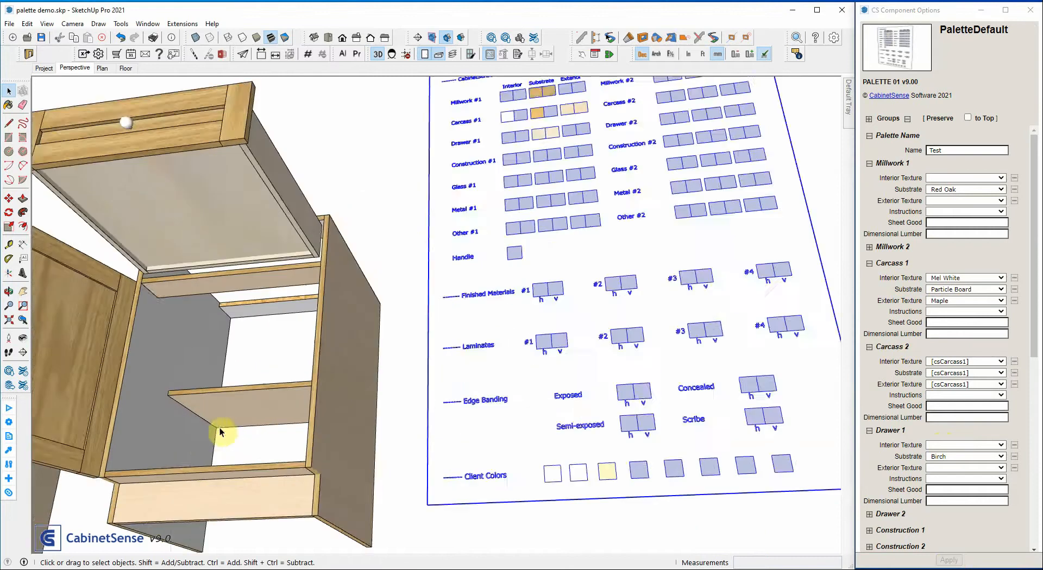
pyautogui.scroll(1, 219, 428)
pyautogui.doubleClick(249, 381)
pyautogui.click(246, 389)
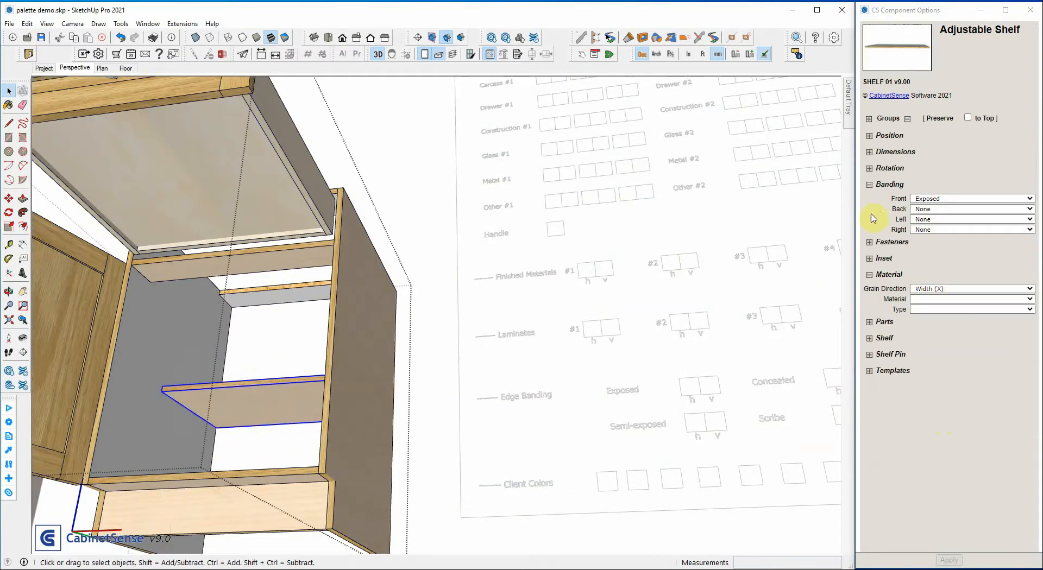
pyautogui.click(923, 299)
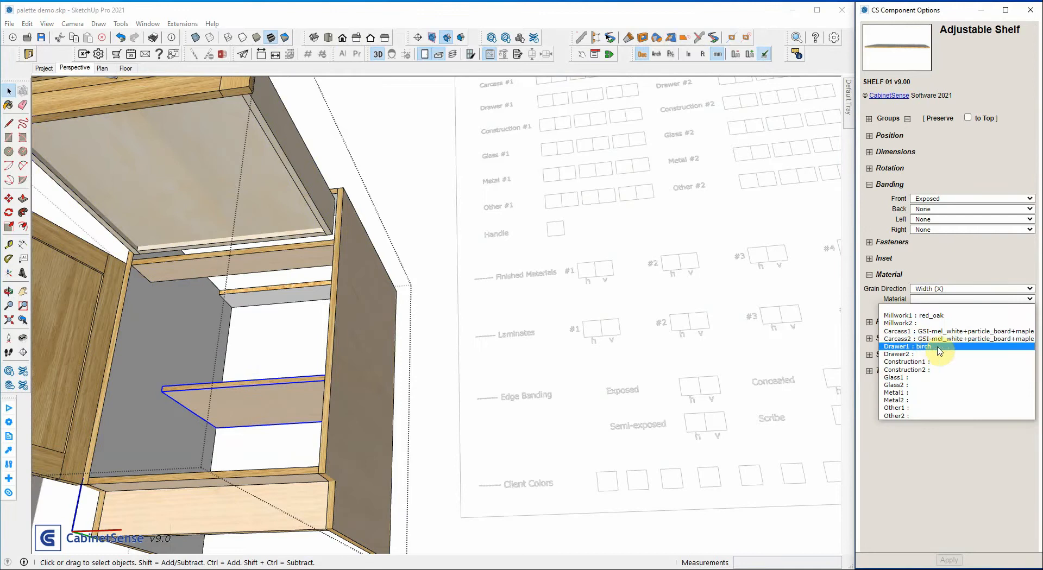
pyautogui.click(1017, 340)
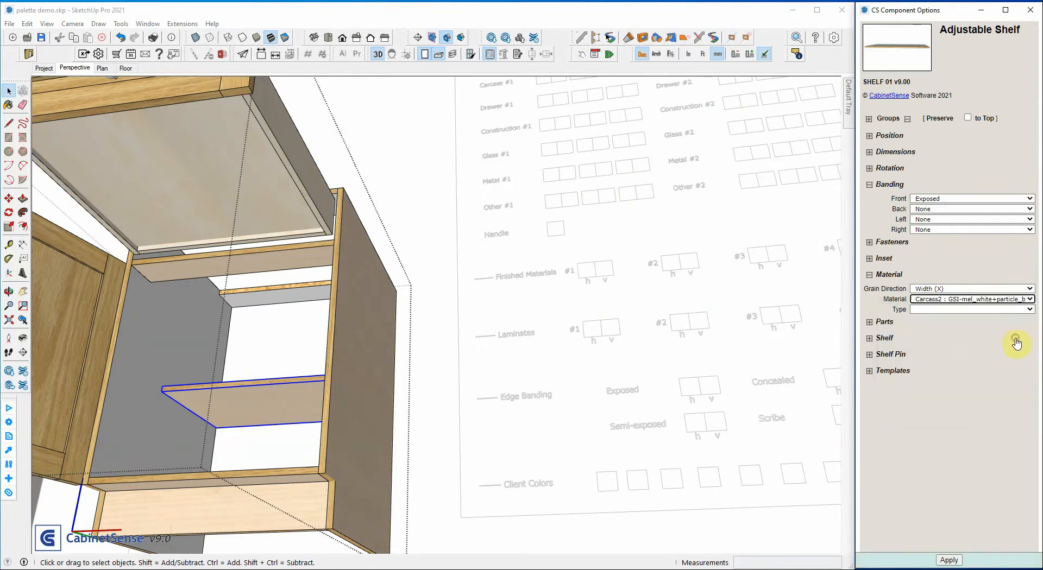
pyautogui.click(950, 561)
# Set the exterior texture of the Test palette's Carcass 2 to Mel White and apply the change
pyautogui.scroll(-3, 485, 222)
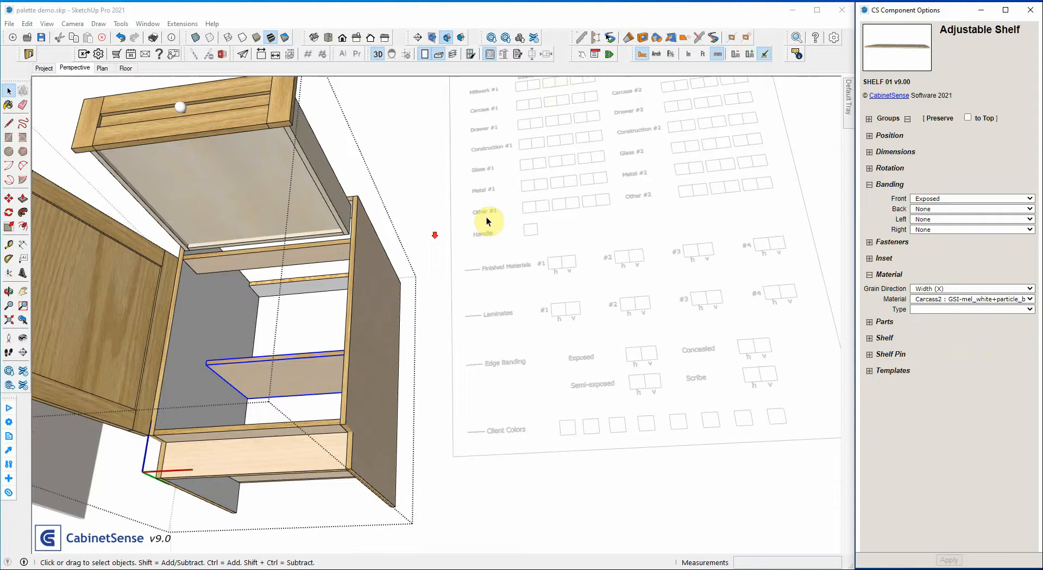
pyautogui.click(561, 210)
pyautogui.scroll(-4, 562, 210)
pyautogui.scroll(3, 631, 136)
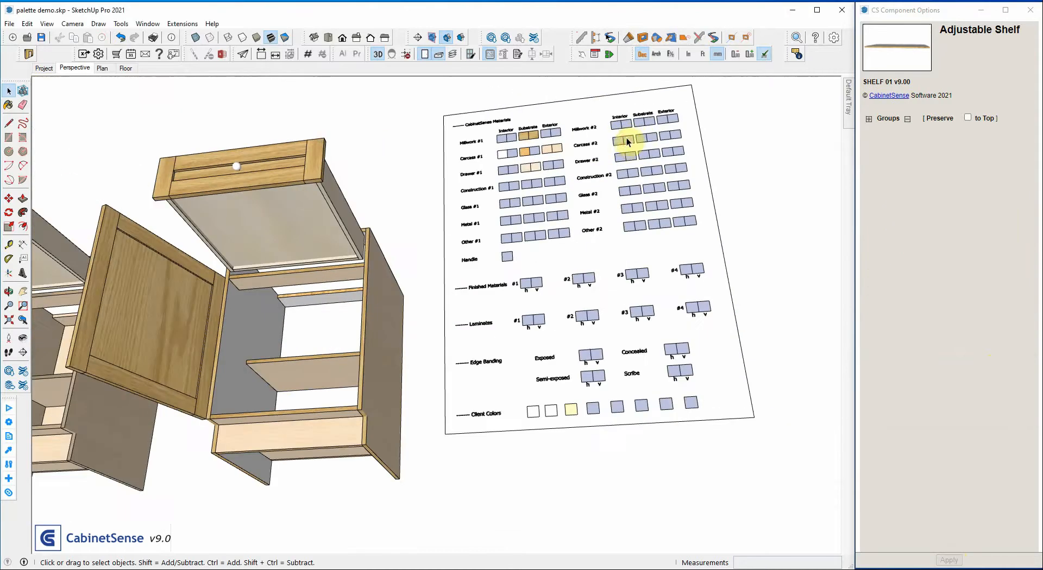
pyautogui.click(627, 142)
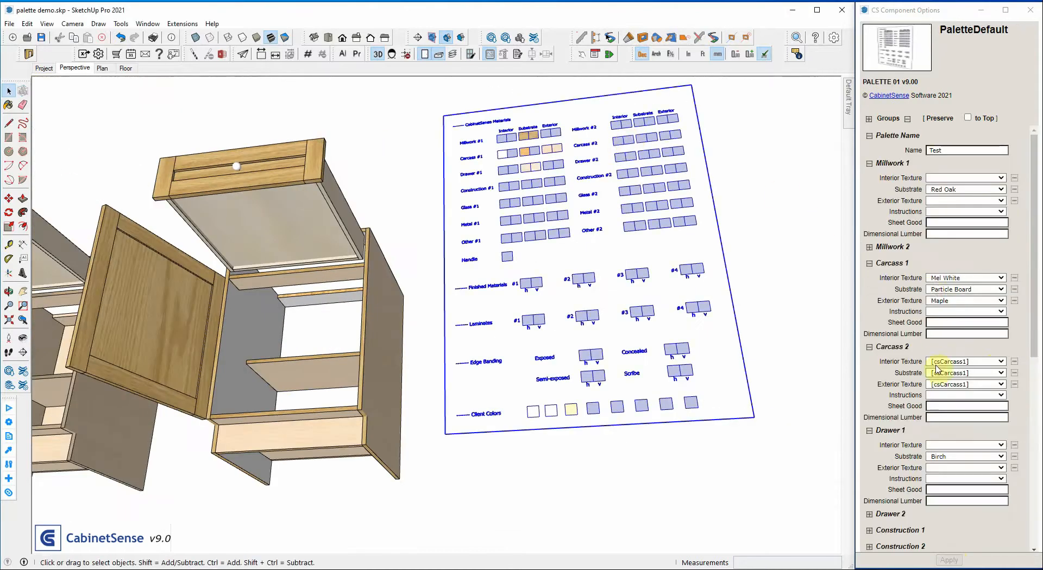
pyautogui.click(942, 384)
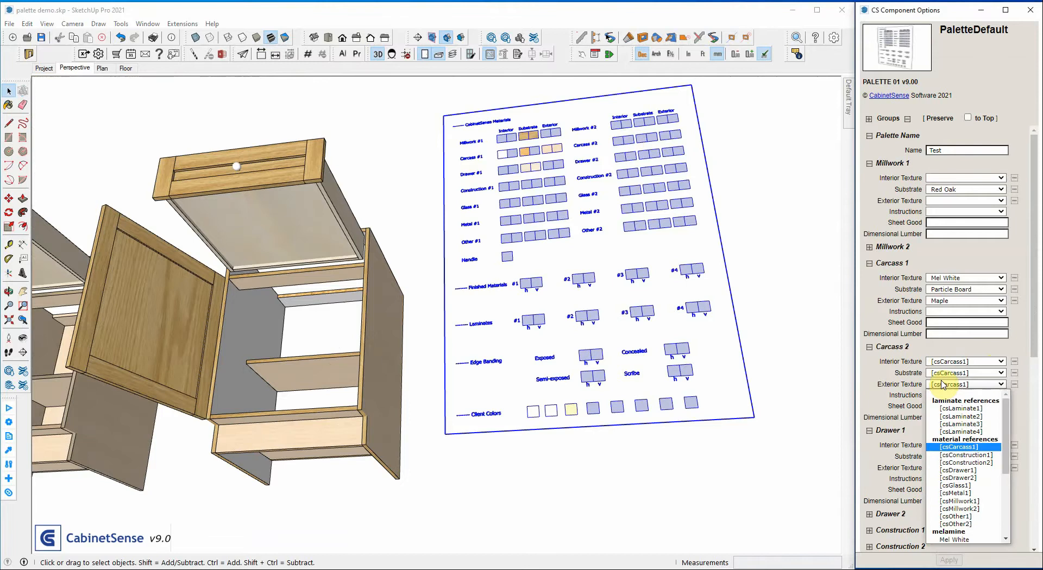
pyautogui.click(937, 539)
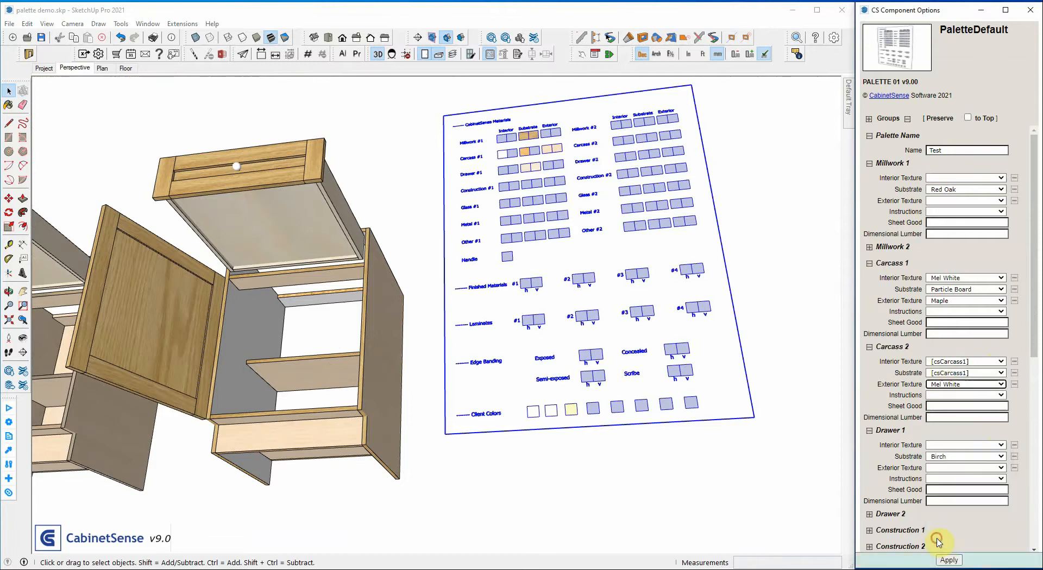
pyautogui.click(948, 562)
# Examine the underside of the copied cabinet's adjustable shelf from below
pyautogui.scroll(6, 342, 389)
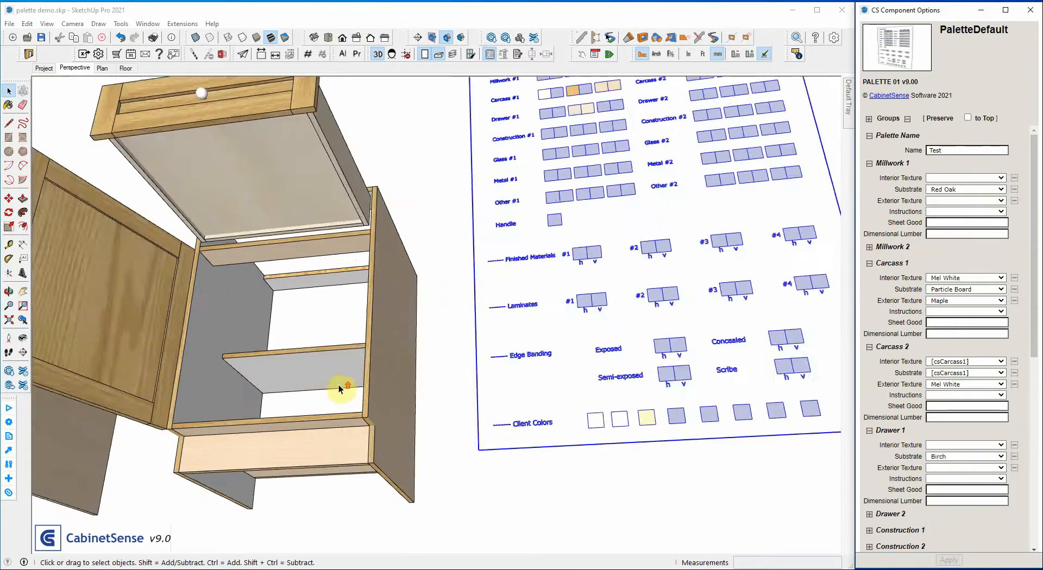
pyautogui.moveTo(314, 275)
pyautogui.mouseDown(button='middle')
pyautogui.moveTo(286, 440)
pyautogui.moveTo(317, 366)
pyautogui.moveTo(303, 354)
pyautogui.moveTo(294, 292)
pyautogui.moveTo(303, 230)
pyautogui.moveTo(306, 260)
pyautogui.mouseUp(button='middle')
pyautogui.scroll(-4, 307, 260)
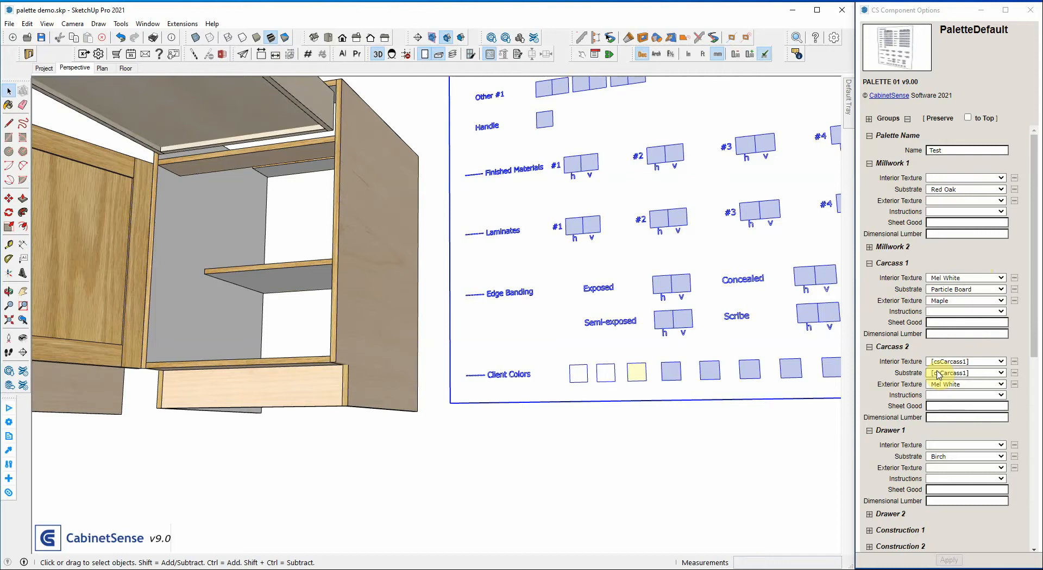
pyautogui.scroll(-5, 229, 217)
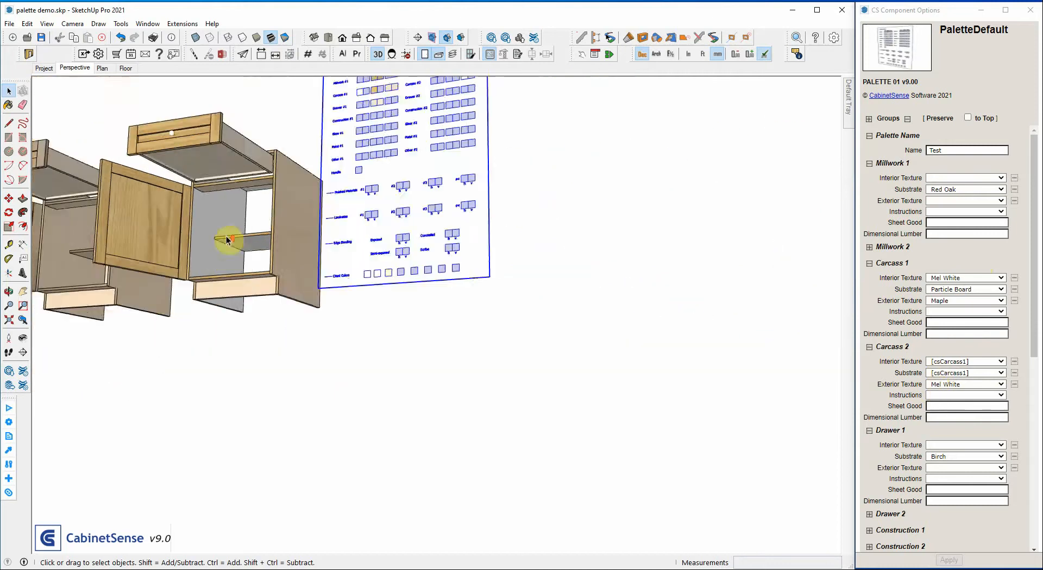
pyautogui.moveTo(227, 239); pyautogui.dragTo(229, 268, button='middle')
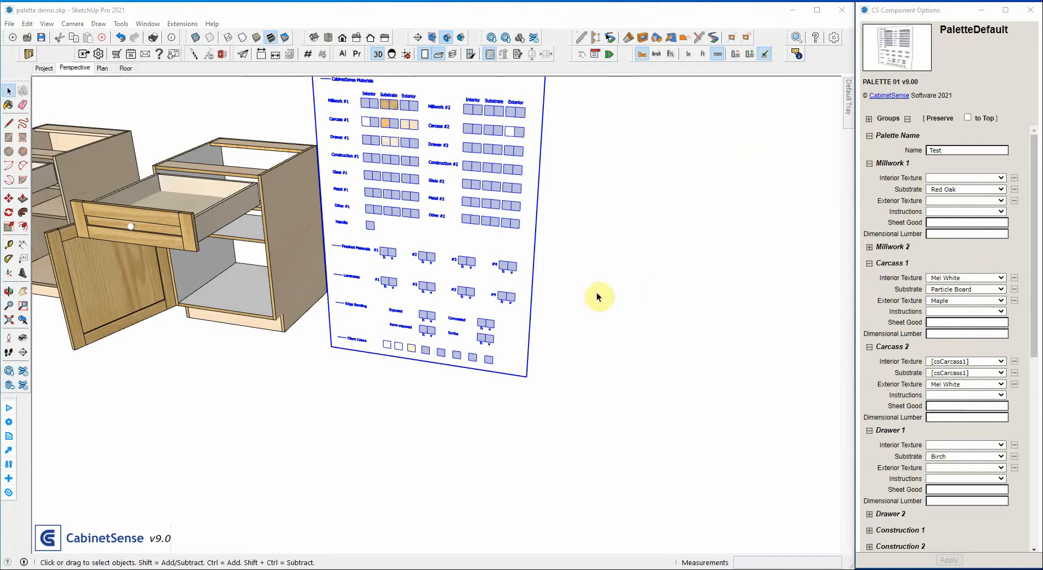
# Examine the unbanded edges of the top stretchers and side panels on the copied cabinet from above
pyautogui.scroll(8, 225, 185)
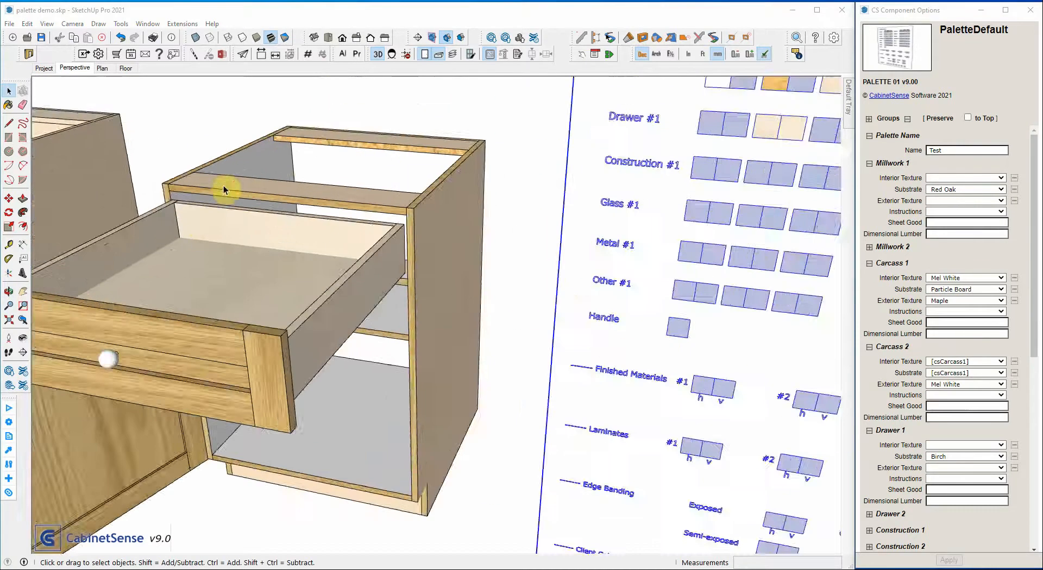
pyautogui.moveTo(375, 185); pyautogui.dragTo(363, 178, button='middle')
pyautogui.moveTo(409, 116)
pyautogui.mouseDown(button='middle')
pyautogui.moveTo(426, 161)
pyautogui.moveTo(422, 196)
pyautogui.moveTo(384, 112)
pyautogui.moveTo(393, 128)
pyautogui.mouseUp(button='middle')
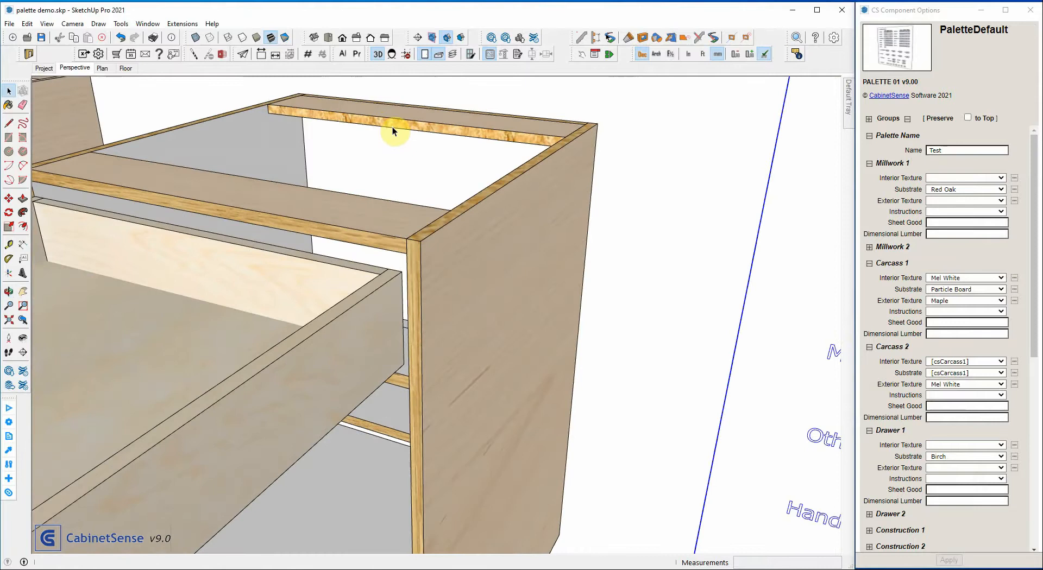
pyautogui.scroll(3, 315, 115)
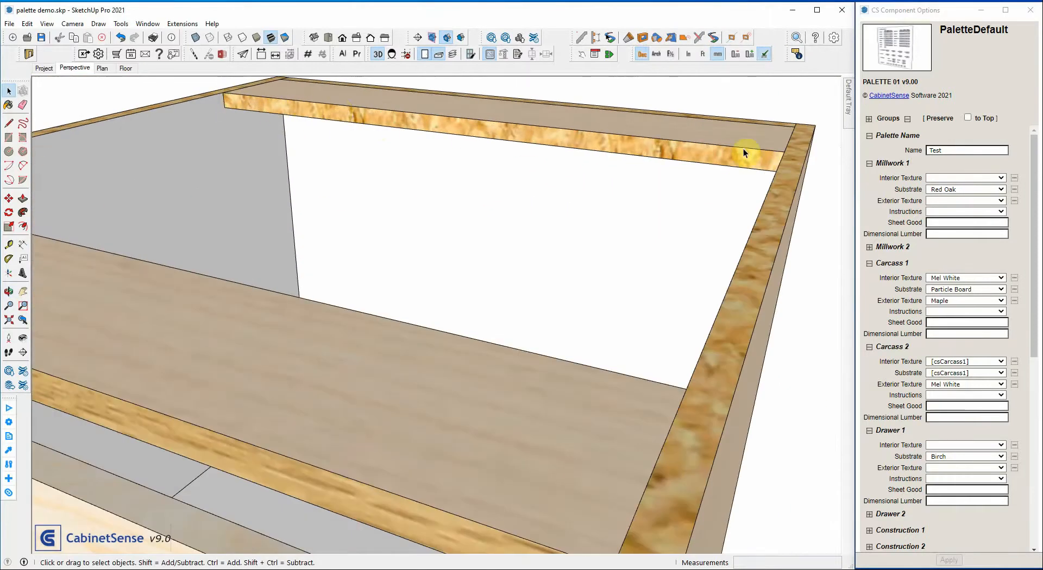
pyautogui.scroll(-3, 752, 240)
pyautogui.scroll(2, 747, 253)
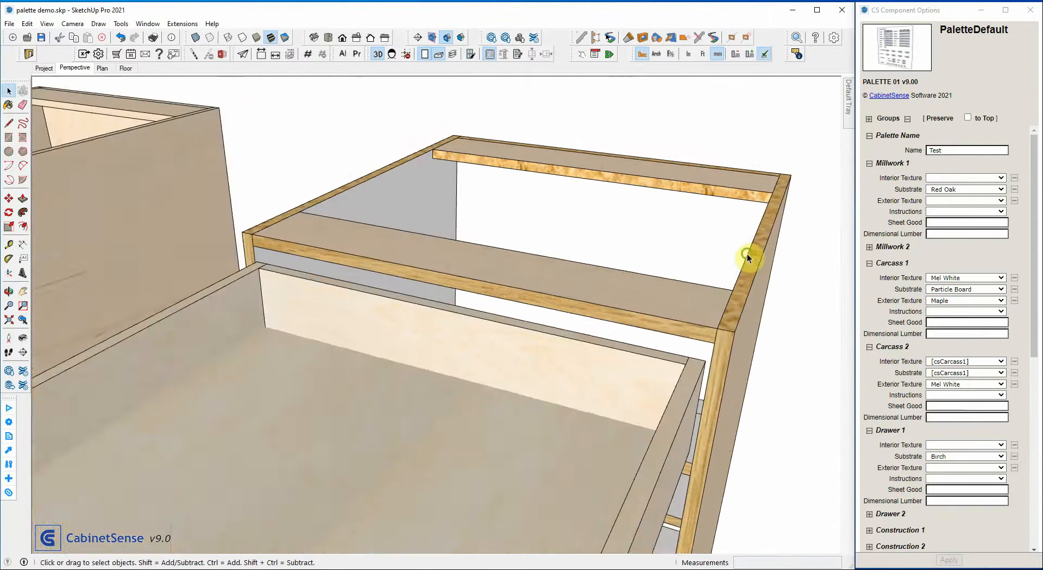
pyautogui.moveTo(748, 253)
pyautogui.mouseDown(button='middle')
pyautogui.moveTo(579, 216)
pyautogui.moveTo(753, 235)
pyautogui.mouseUp(button='middle')
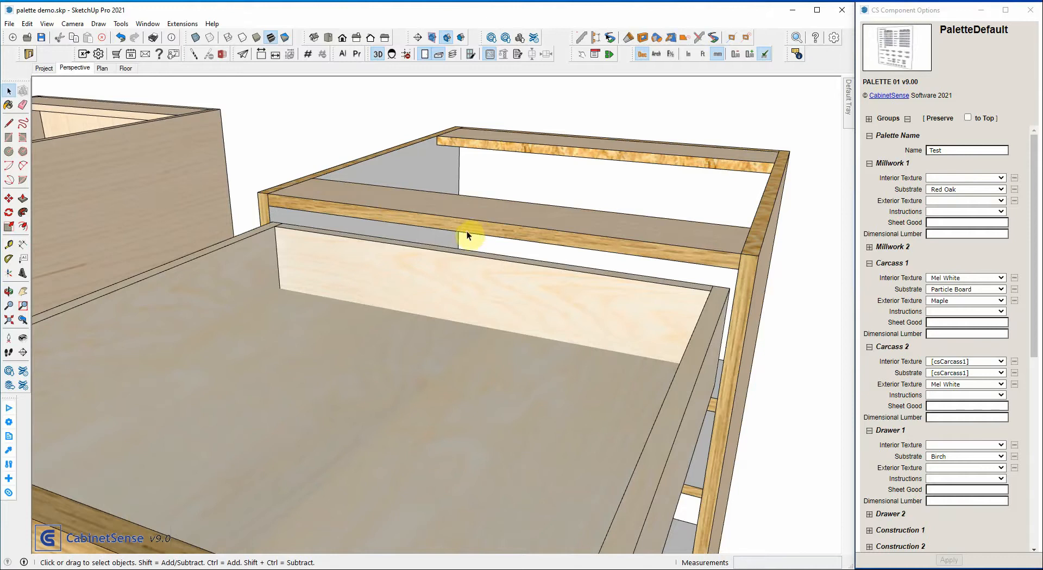
pyautogui.scroll(-3, 401, 223)
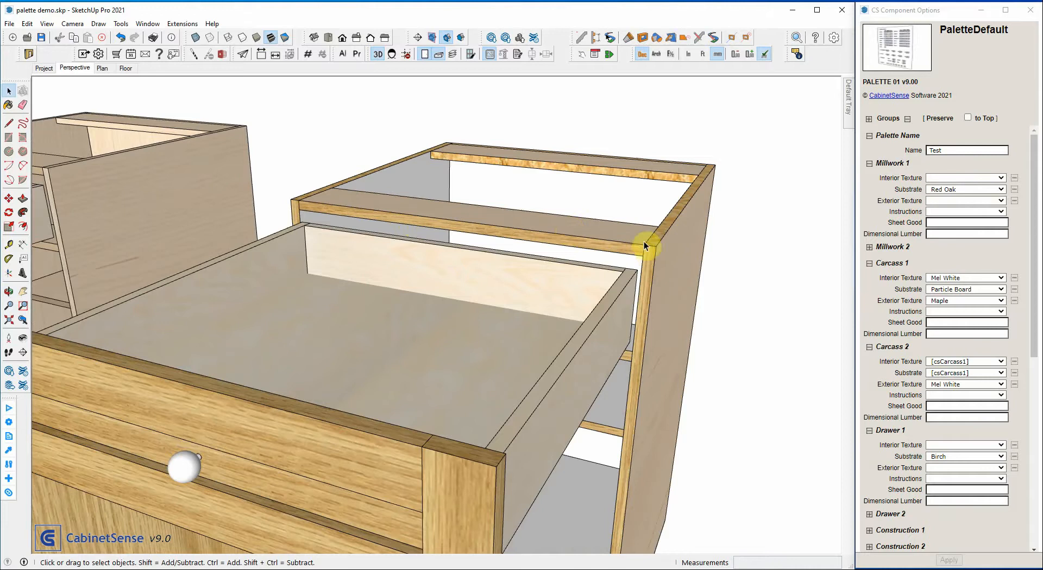
pyautogui.moveTo(644, 246); pyautogui.dragTo(636, 274, button='middle')
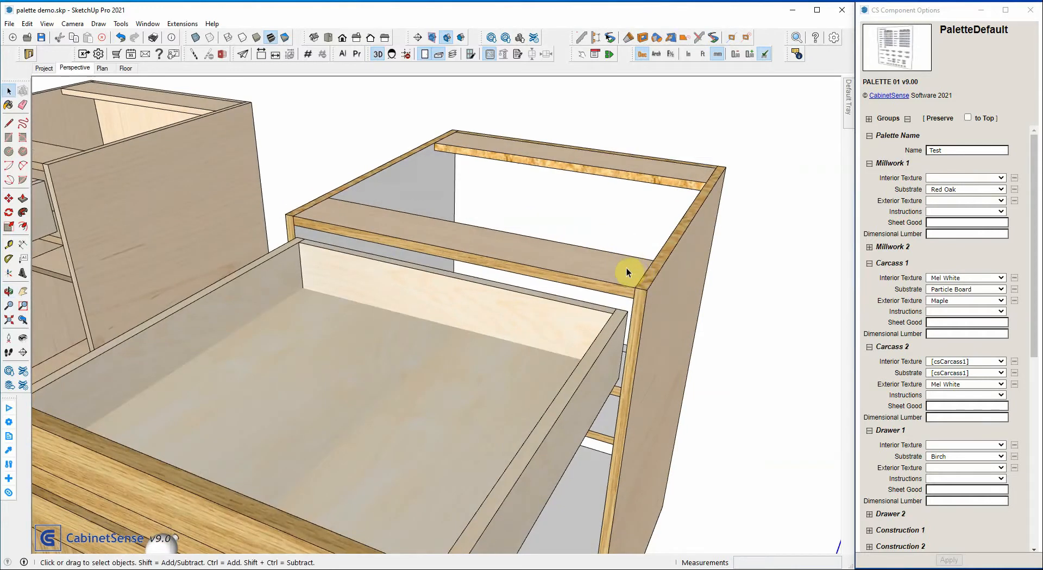
# Change the Default Edge Material in the CabinetSense material preferences to Exterior Material and accept the preferences
pyautogui.click(98, 53)
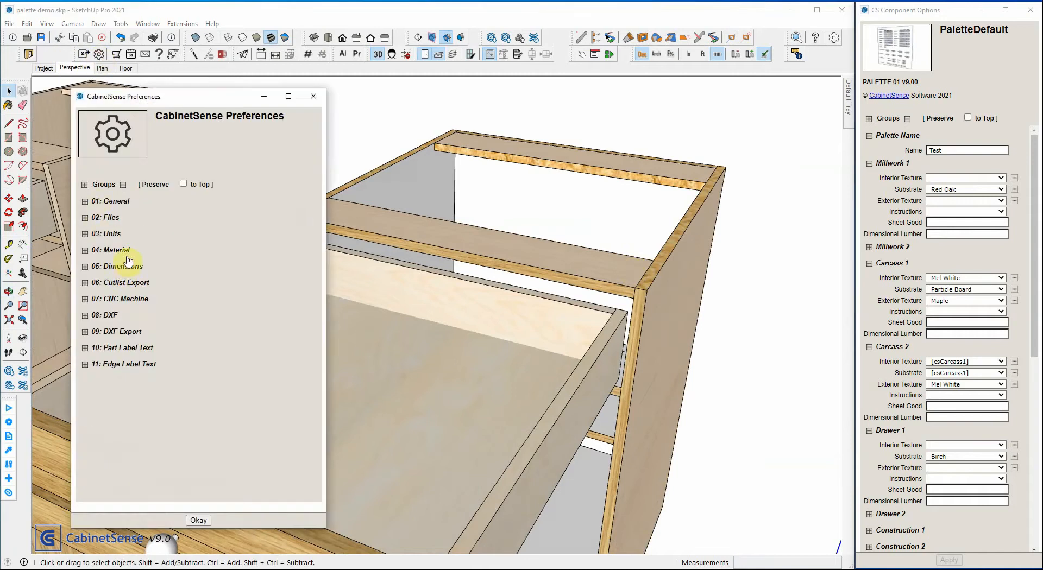
pyautogui.click(114, 234)
pyautogui.moveTo(119, 250)
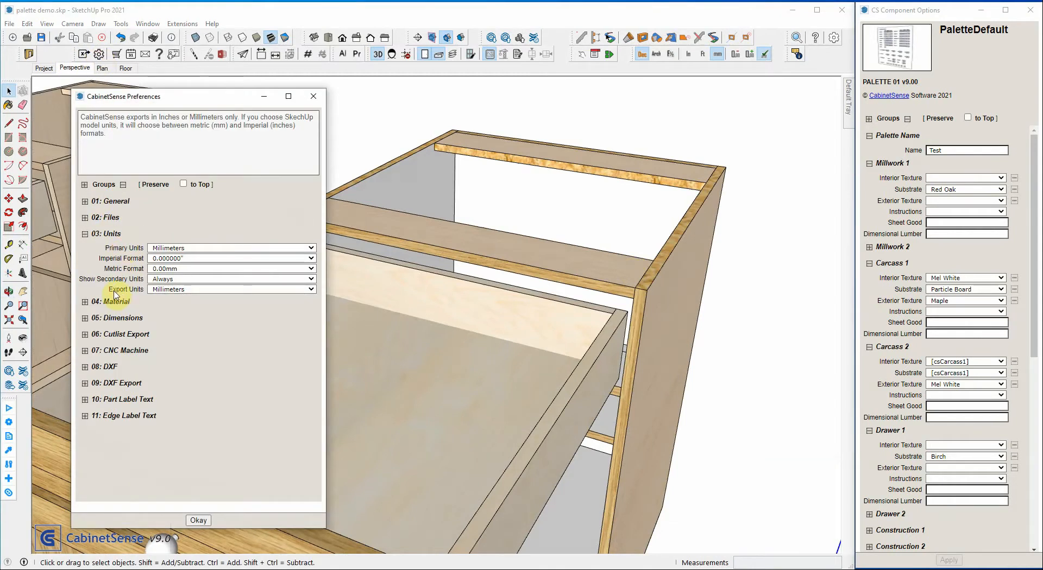
pyautogui.click(113, 234)
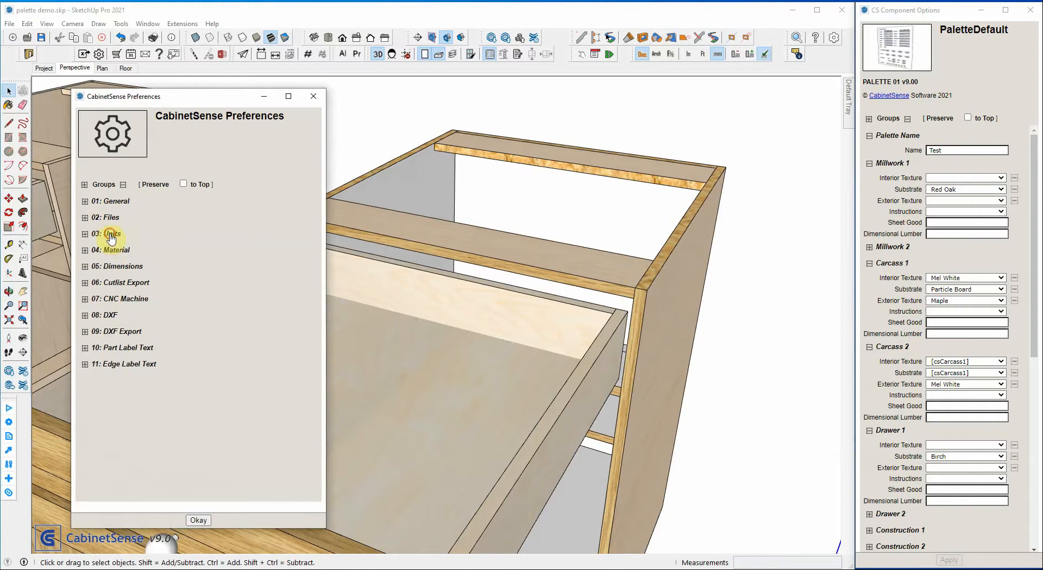
pyautogui.click(110, 250)
pyautogui.moveTo(107, 274)
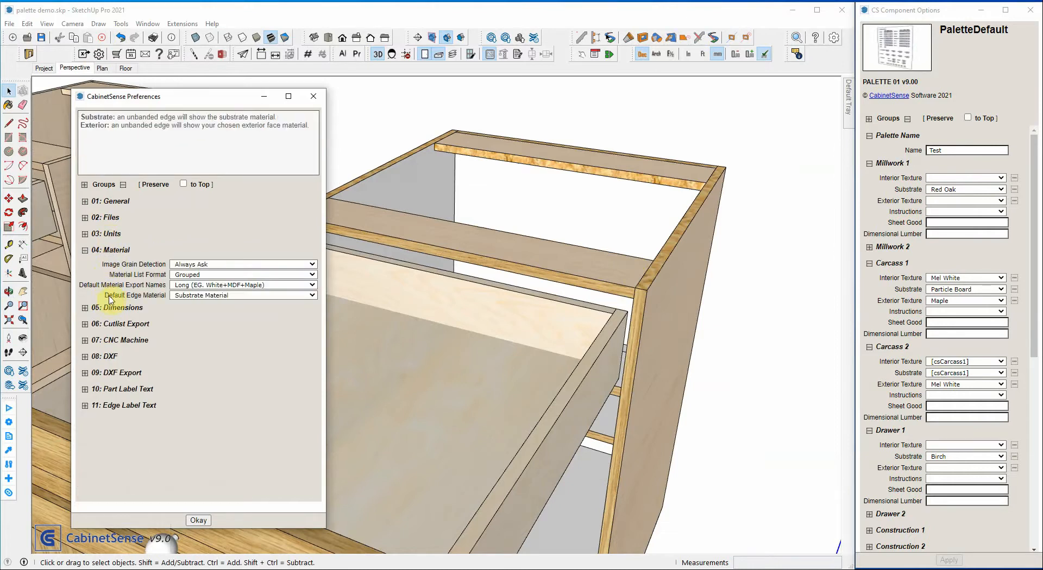
pyautogui.click(192, 296)
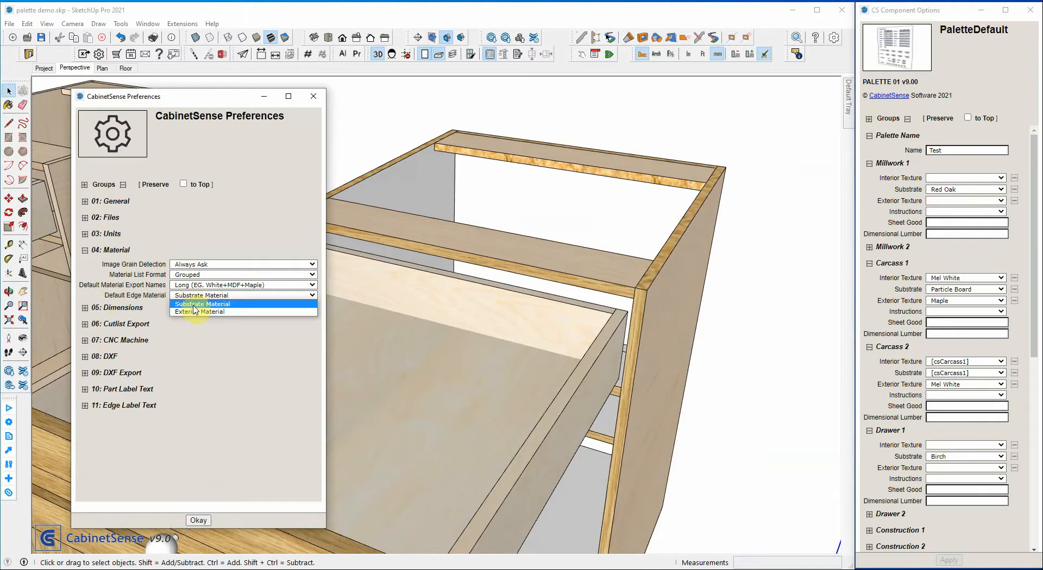
pyautogui.click(195, 312)
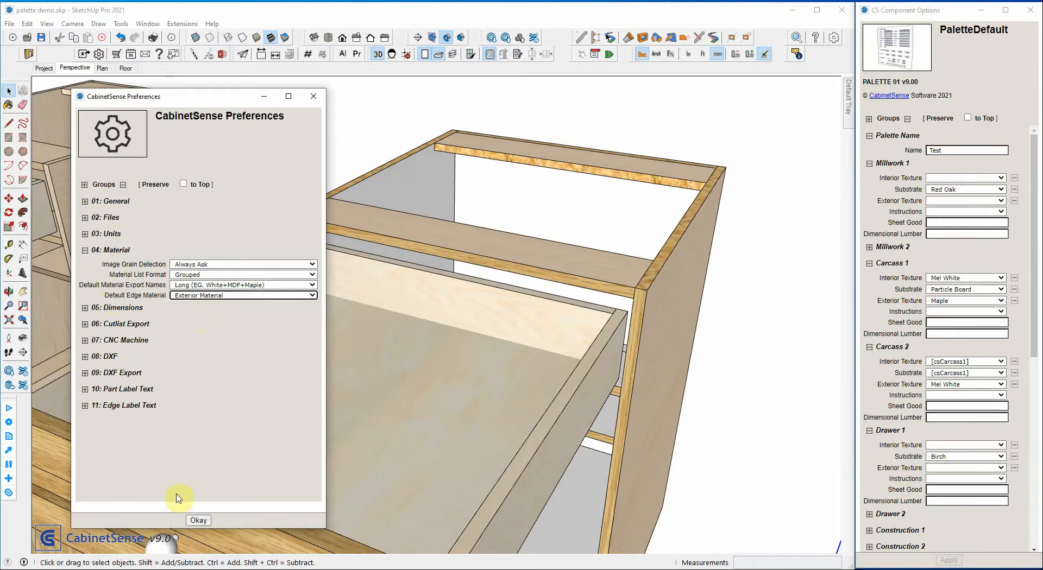
pyautogui.click(196, 521)
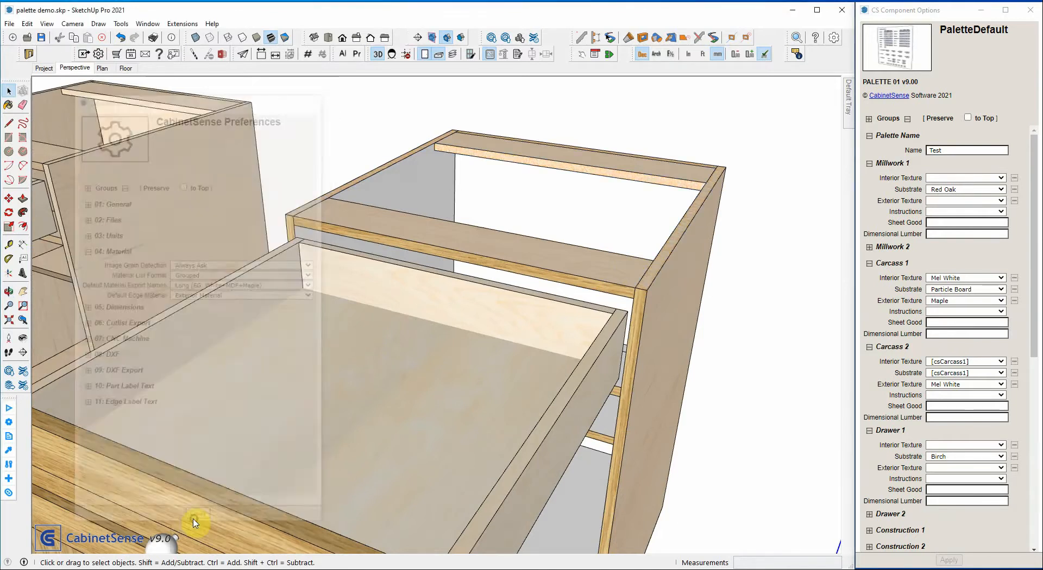
# Inspect the copied cabinet's unbanded top edges and its banded front edges up close
pyautogui.moveTo(701, 224)
pyautogui.mouseDown(button='middle')
pyautogui.moveTo(410, 252)
pyautogui.moveTo(250, 242)
pyautogui.moveTo(679, 246)
pyautogui.moveTo(698, 235)
pyautogui.mouseUp(button='middle')
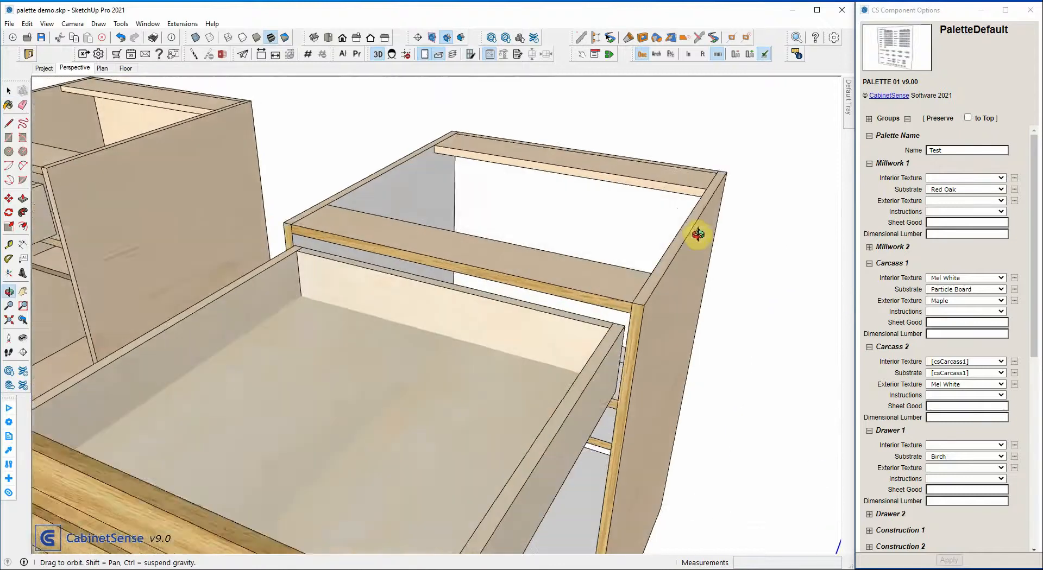
pyautogui.scroll(-4, 698, 234)
pyautogui.scroll(4, 667, 298)
pyautogui.scroll(2, 667, 298)
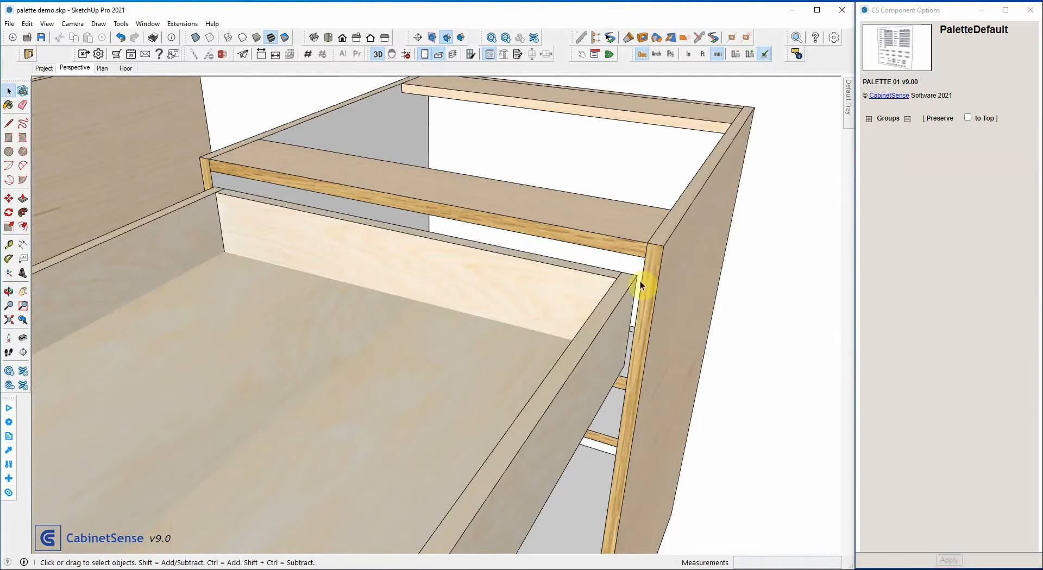
pyautogui.scroll(-2, 652, 293)
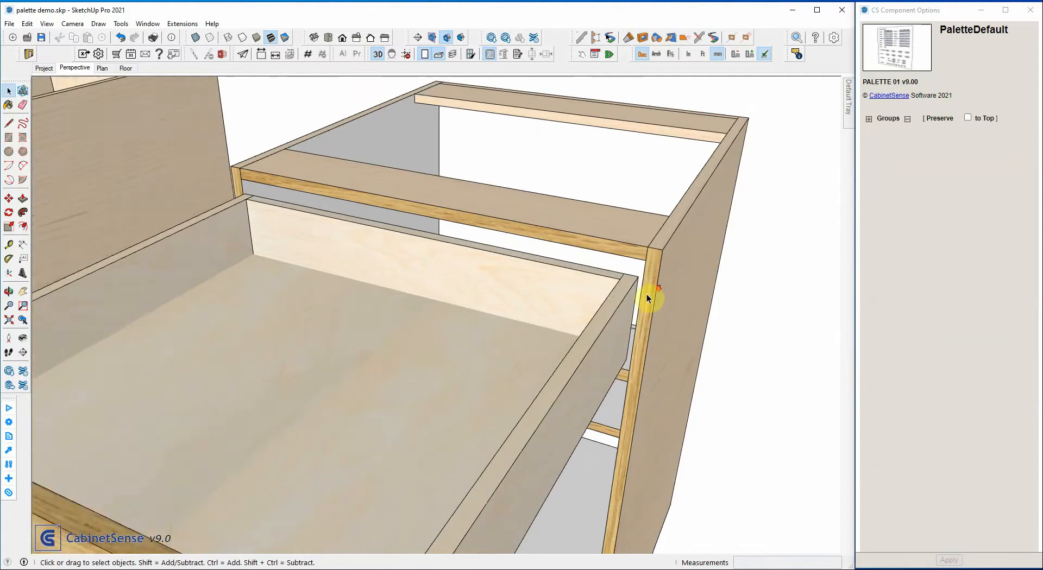
# Set the back edge banding of the copied cabinet's right end to Scribe, apply it and exit the cabinet
pyautogui.moveTo(687, 248); pyautogui.dragTo(172, 195, button='middle')
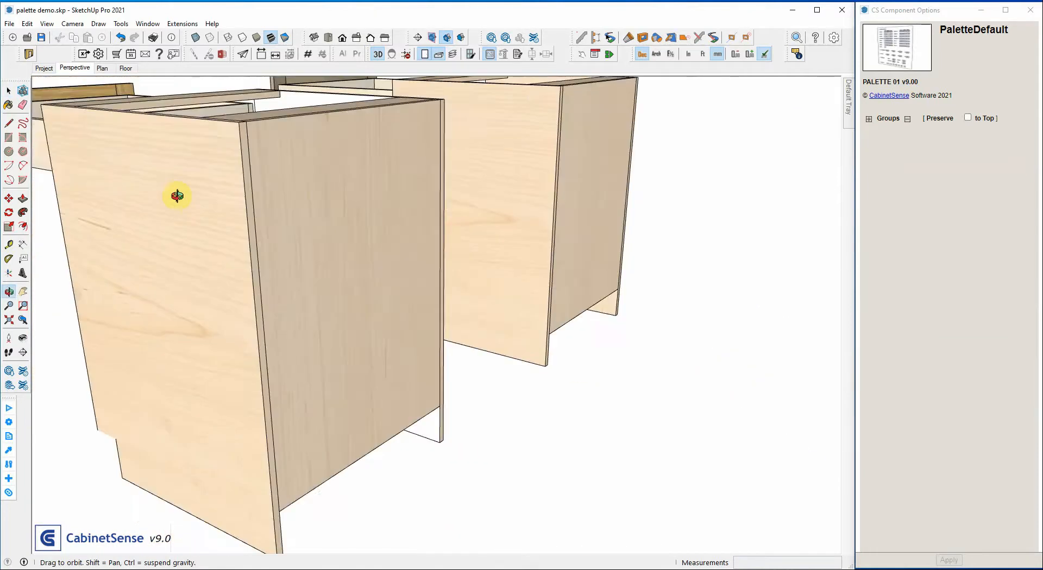
pyautogui.click(181, 188)
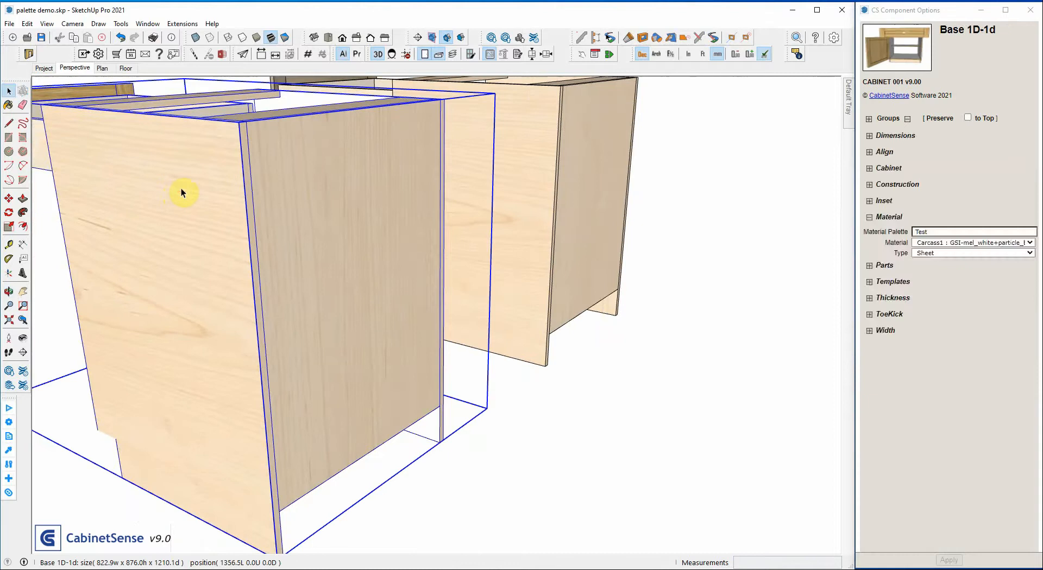
pyautogui.doubleClick(181, 188)
pyautogui.click(181, 188)
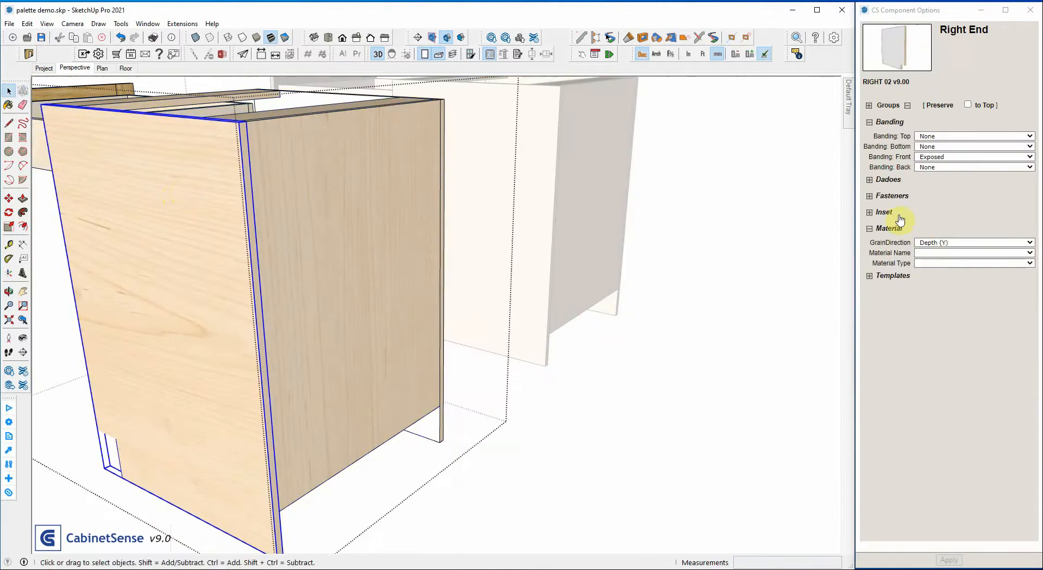
pyautogui.click(929, 167)
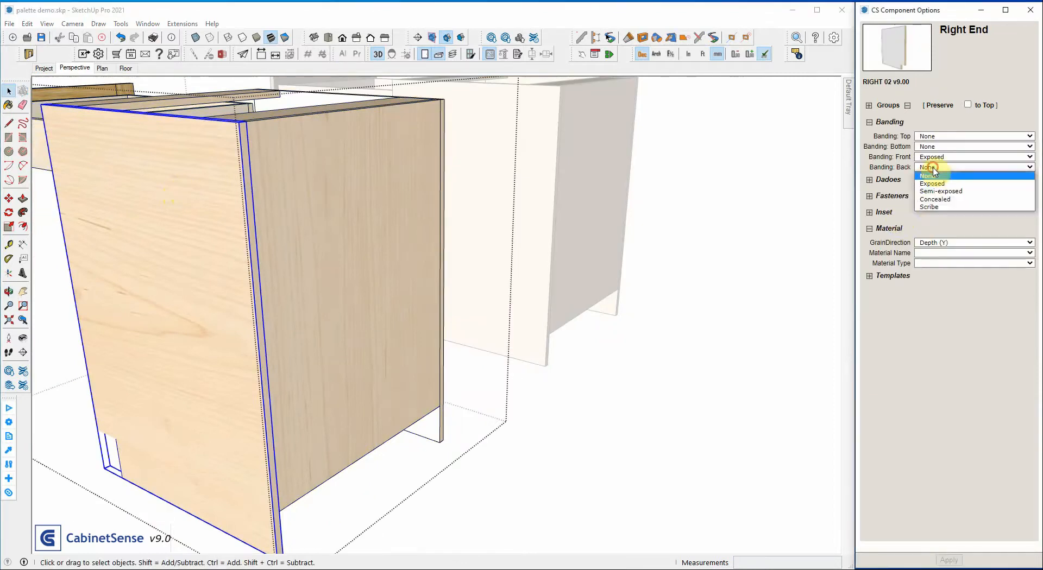
pyautogui.click(927, 206)
pyautogui.click(949, 560)
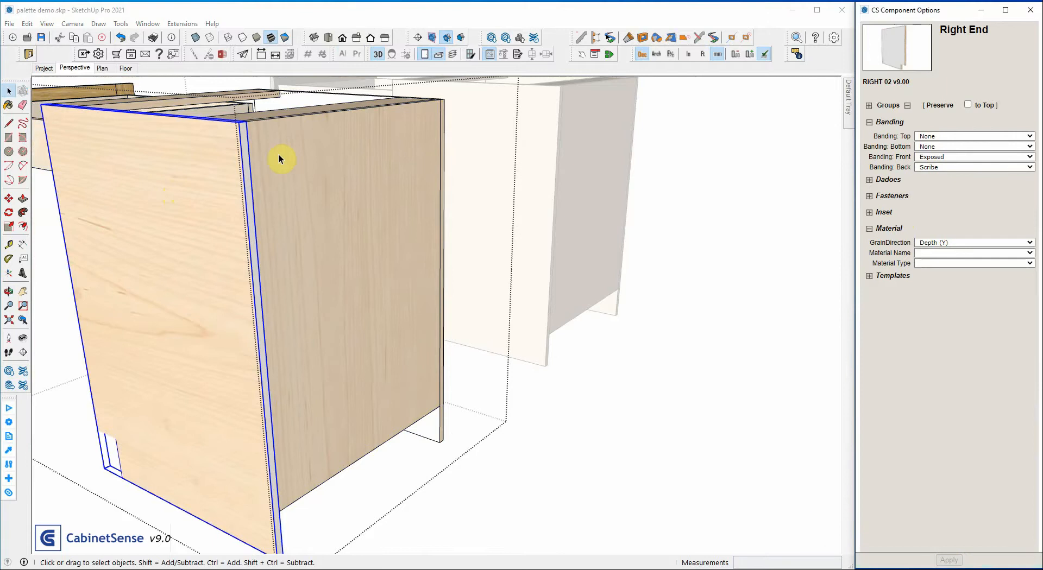
pyautogui.scroll(2, 234, 158)
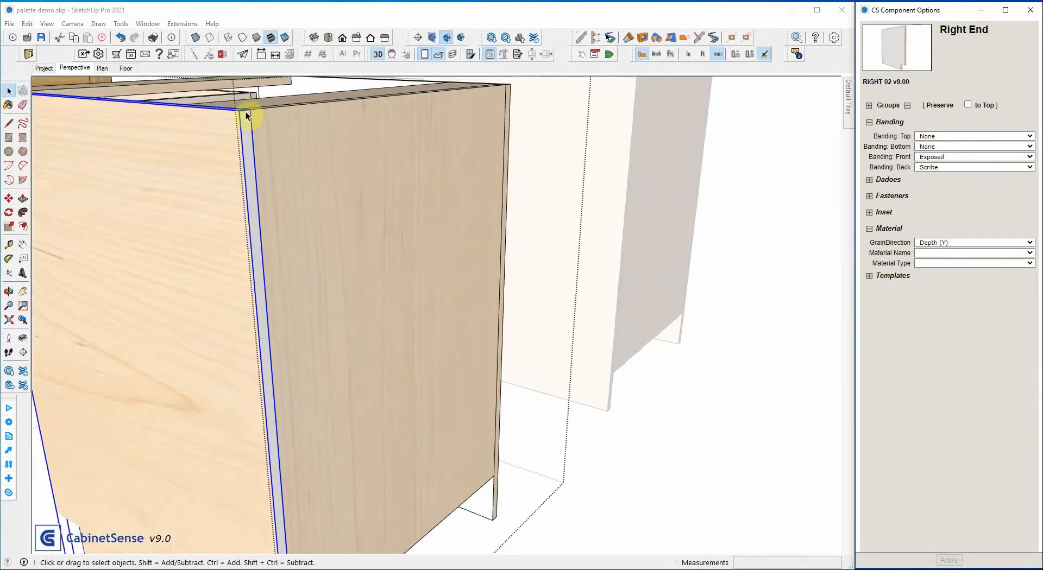
pyautogui.scroll(-3, 255, 199)
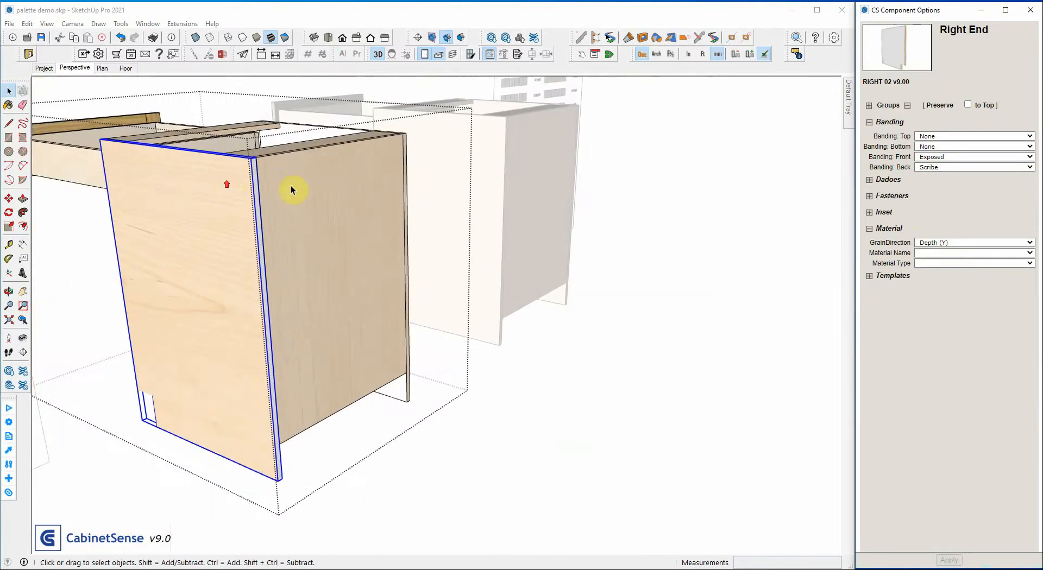
pyautogui.scroll(1, 273, 175)
pyautogui.scroll(-3, 244, 182)
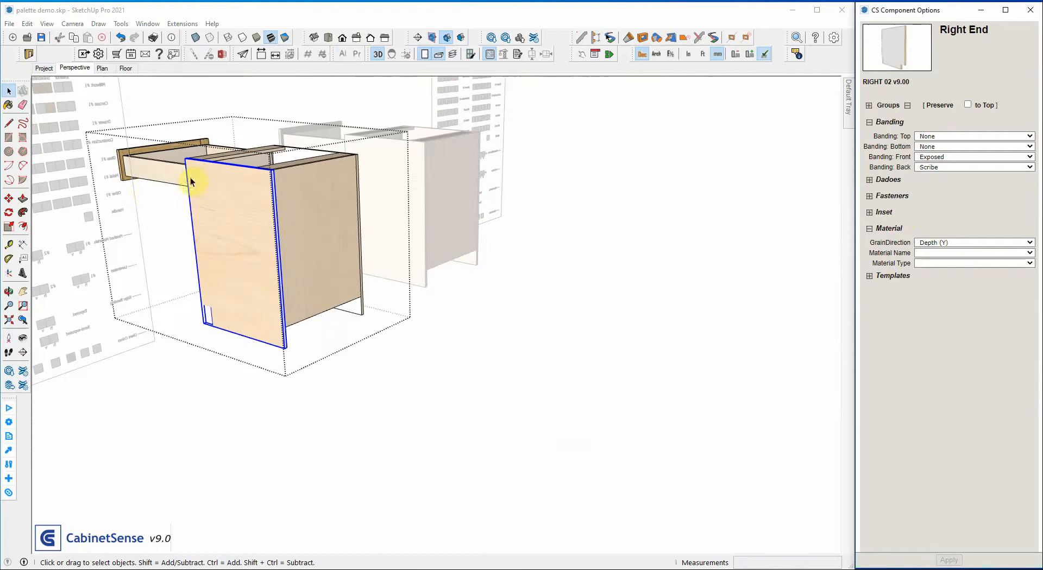
pyautogui.click(61, 184)
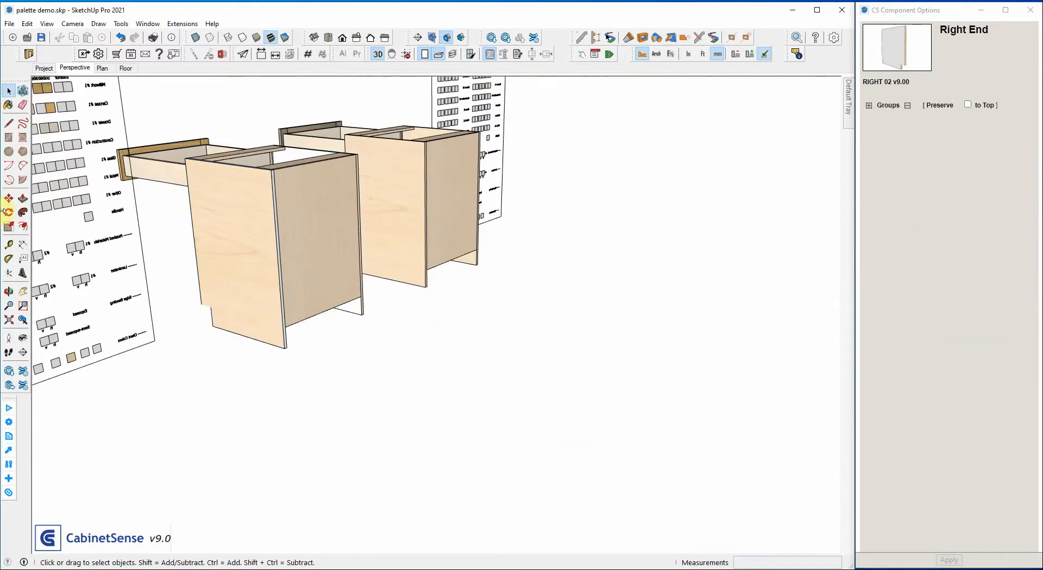
# Set the Scribe banding material in the copied cabinet's palette to Black and apply the change
pyautogui.click(71, 182)
pyautogui.scroll(-6, 1002, 437)
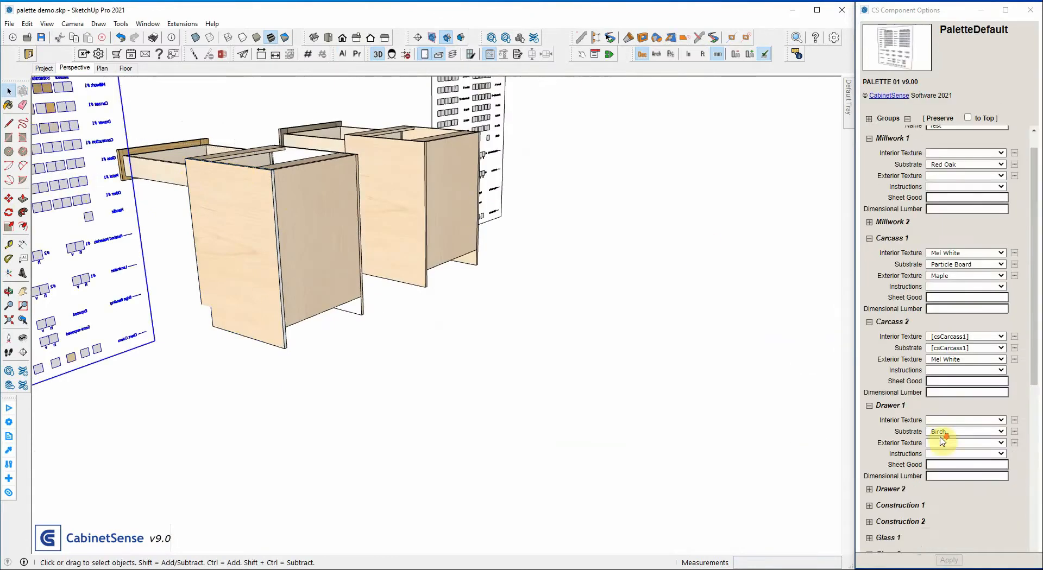
pyautogui.click(915, 435)
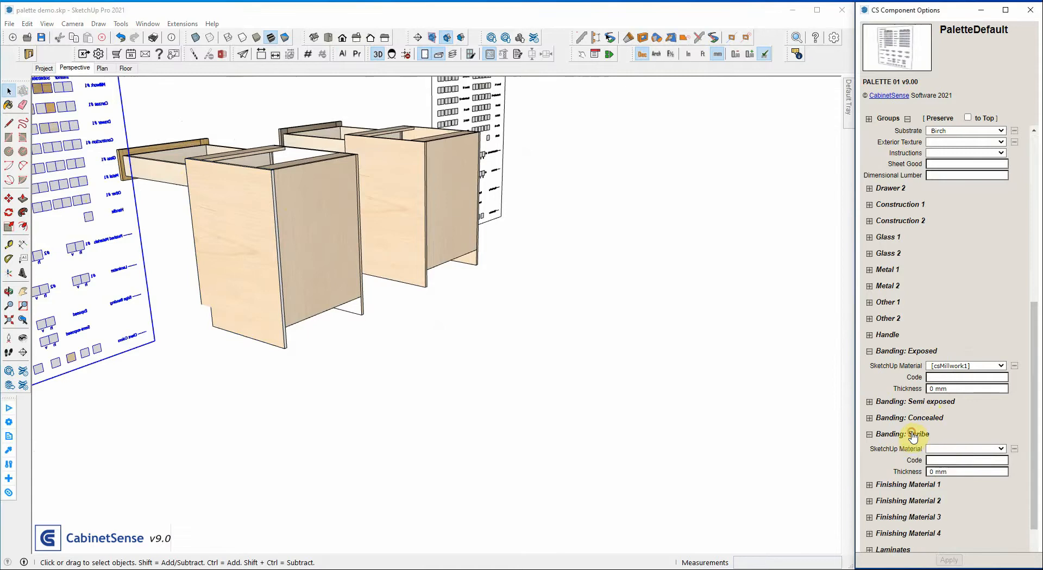
pyautogui.click(942, 454)
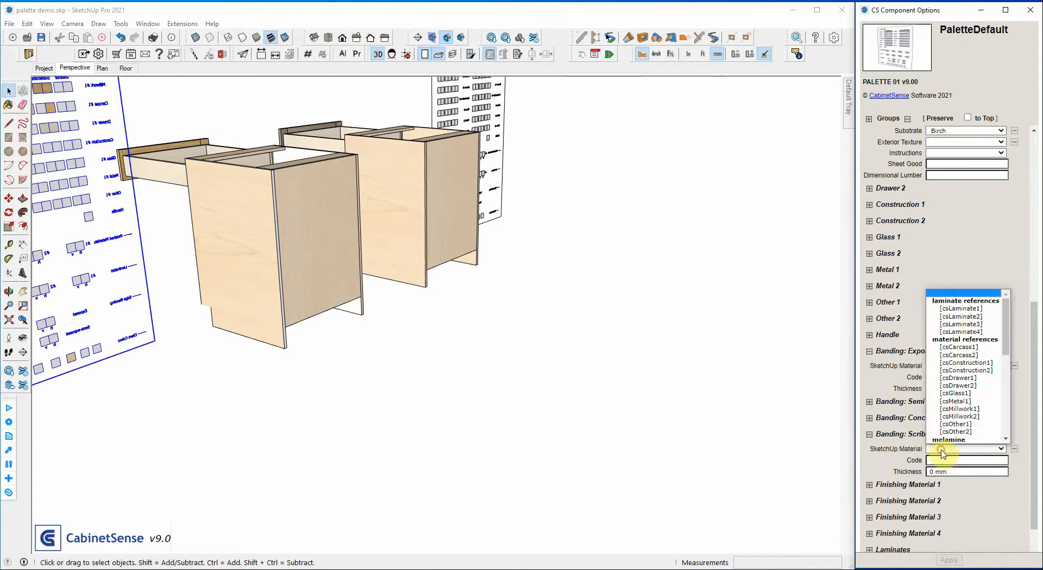
pyautogui.scroll(-2, 948, 417)
pyautogui.click(945, 411)
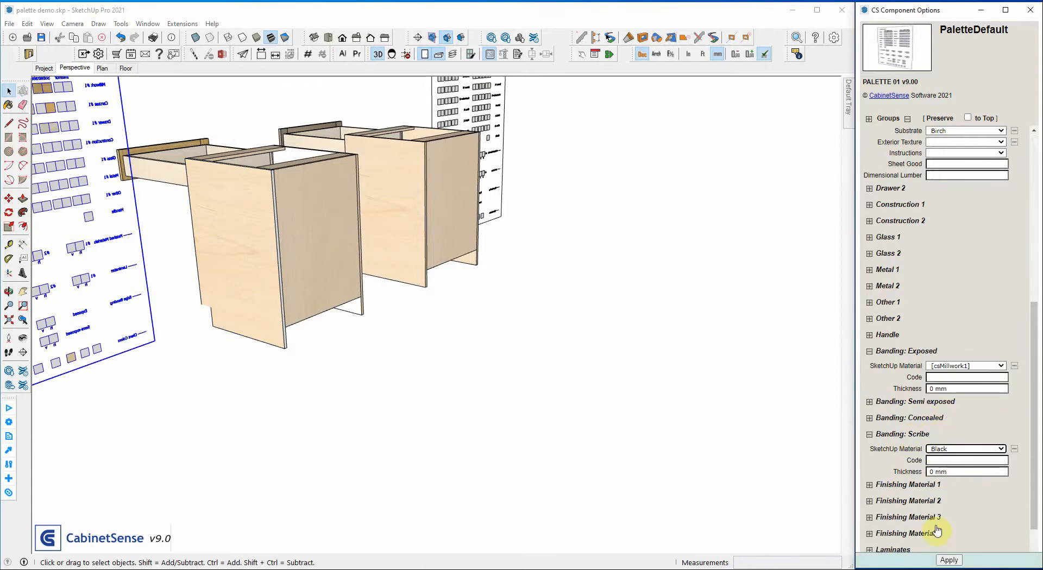
pyautogui.click(948, 560)
# Inspect the scribe banding on the copied cabinet's back edge, and bring both cabinets and their palettes into front view
pyautogui.scroll(3, 265, 171)
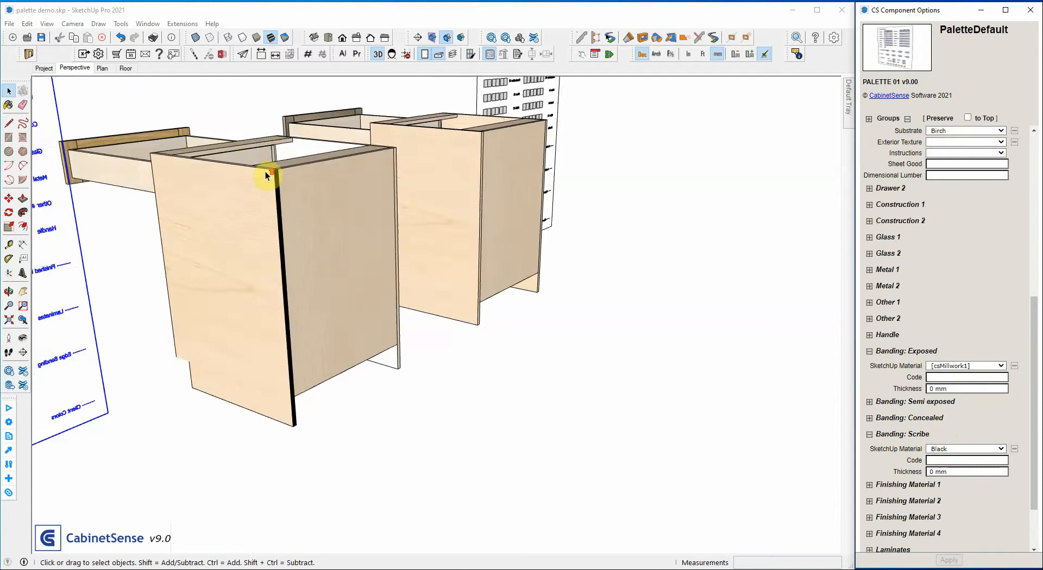
pyautogui.moveTo(265, 171); pyautogui.dragTo(670, 199, button='middle')
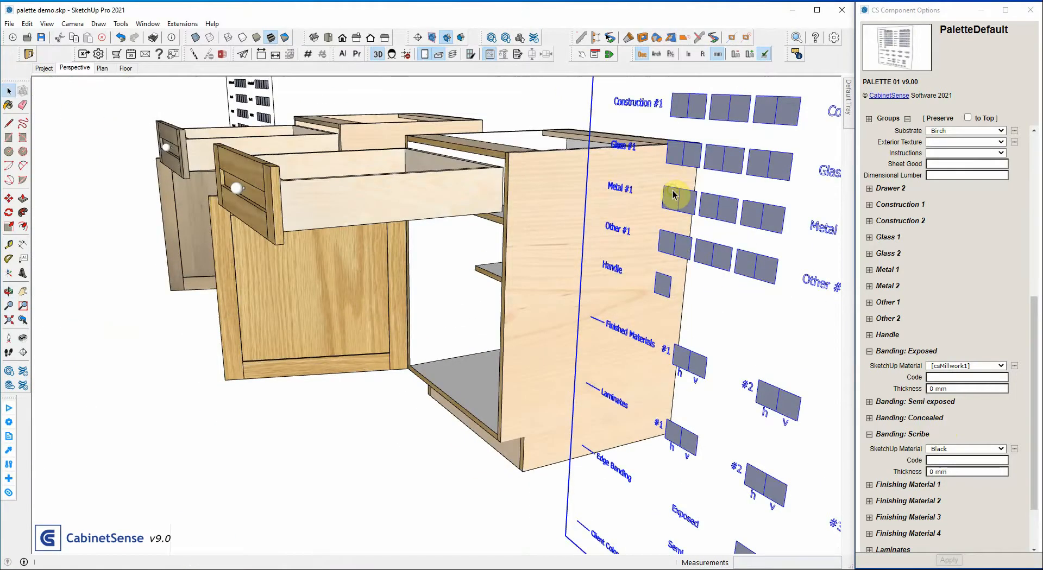
pyautogui.scroll(-3, 462, 230)
pyautogui.scroll(-1, 225, 295)
pyautogui.scroll(-1, 205, 306)
pyautogui.moveTo(206, 305); pyautogui.dragTo(517, 272, button='middle')
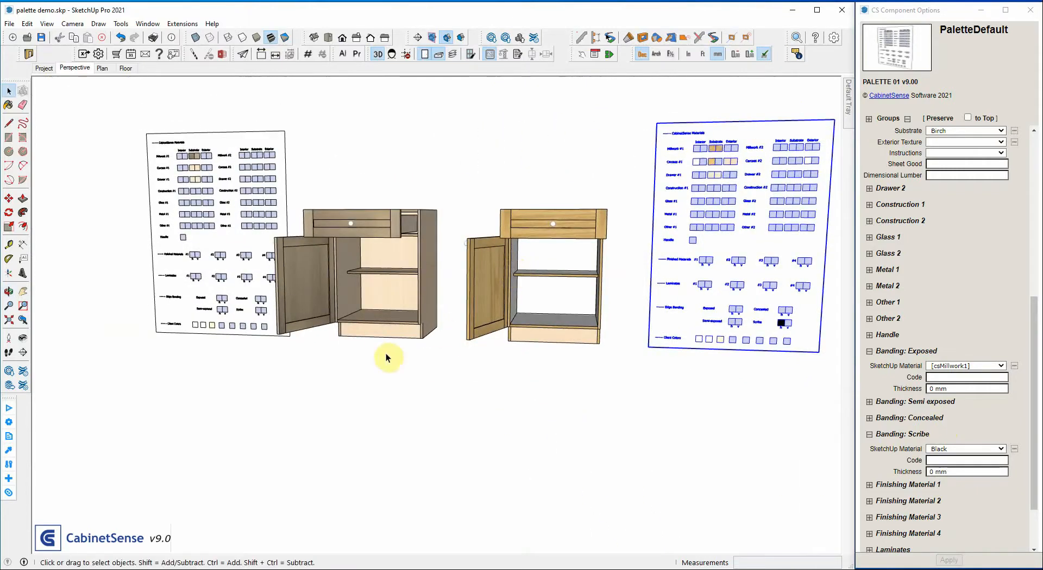